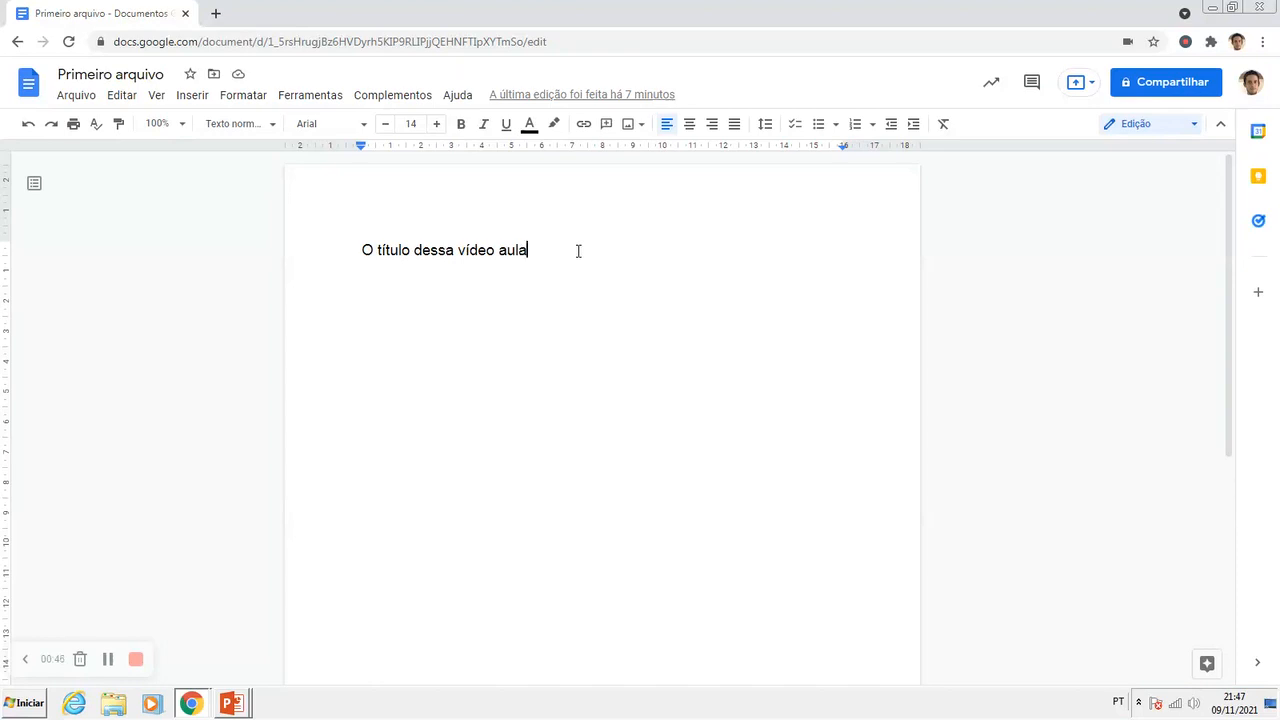
# Step: Add the line "Agora nós vamos trabalhar realmente com a ferramenta." below the title line
pyautogui.press('Return')
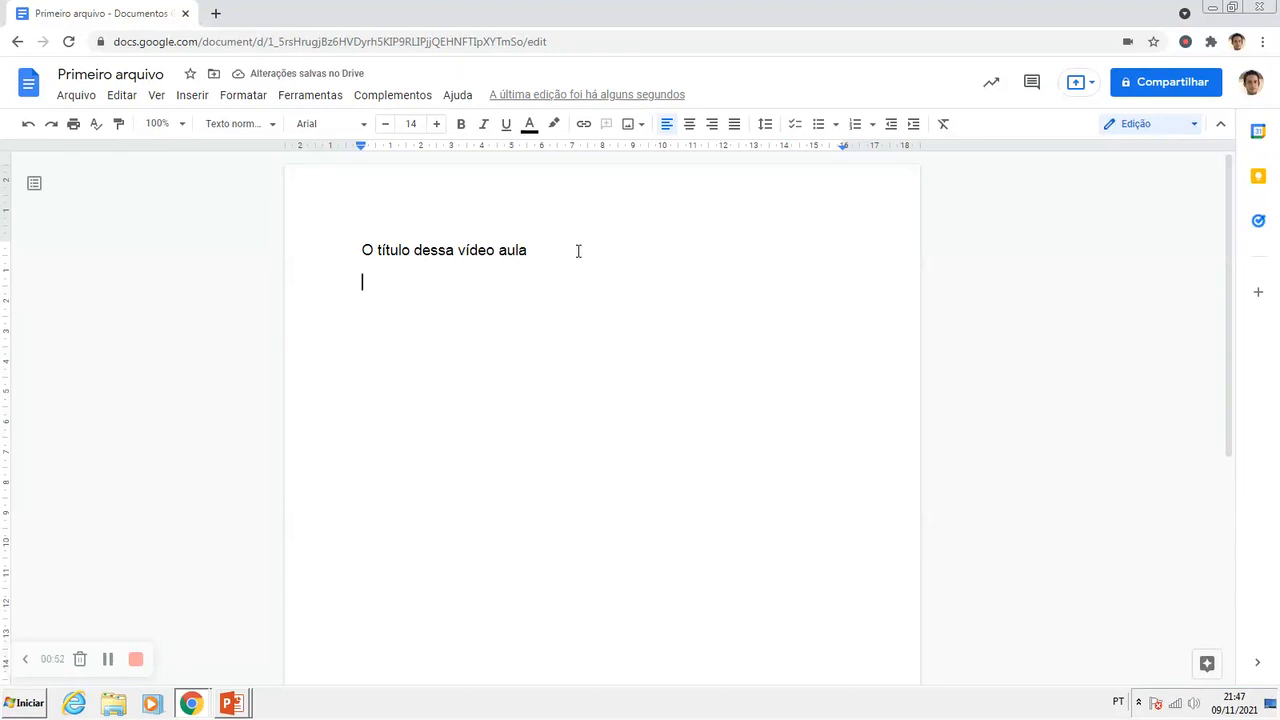
pyautogui.write('AGora')
pyautogui.press('BackSpace')
pyautogui.press('BackSpace')
pyautogui.press('BackSpace')
pyautogui.press('BackSpace')
pyautogui.write('gora nós vamos ')
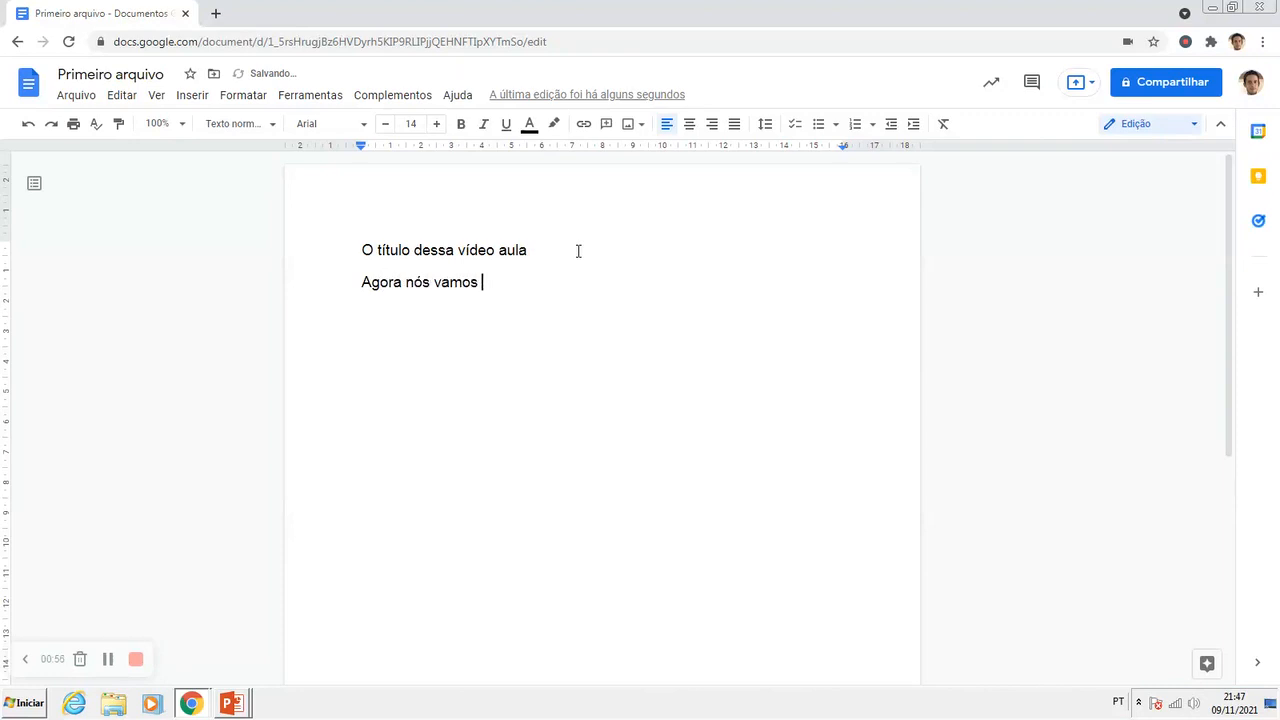
pyautogui.write('trabalhar realmente co')
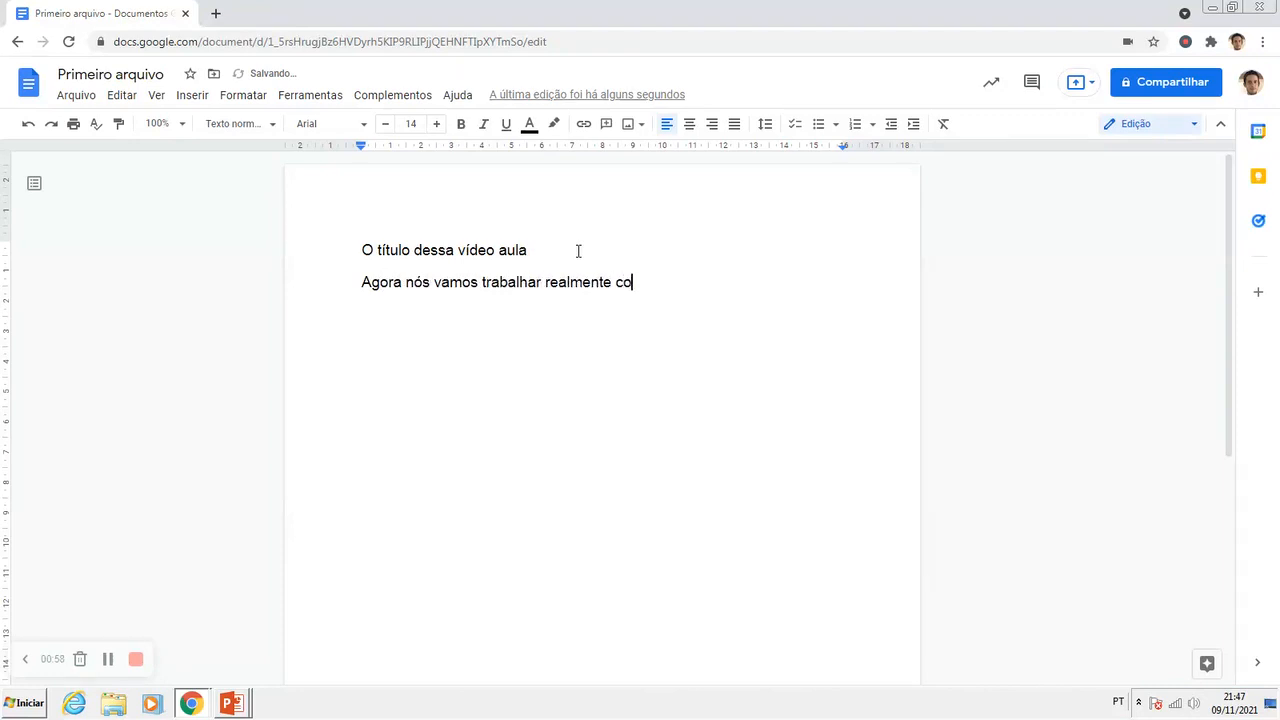
pyautogui.write('m a ferramenta.')
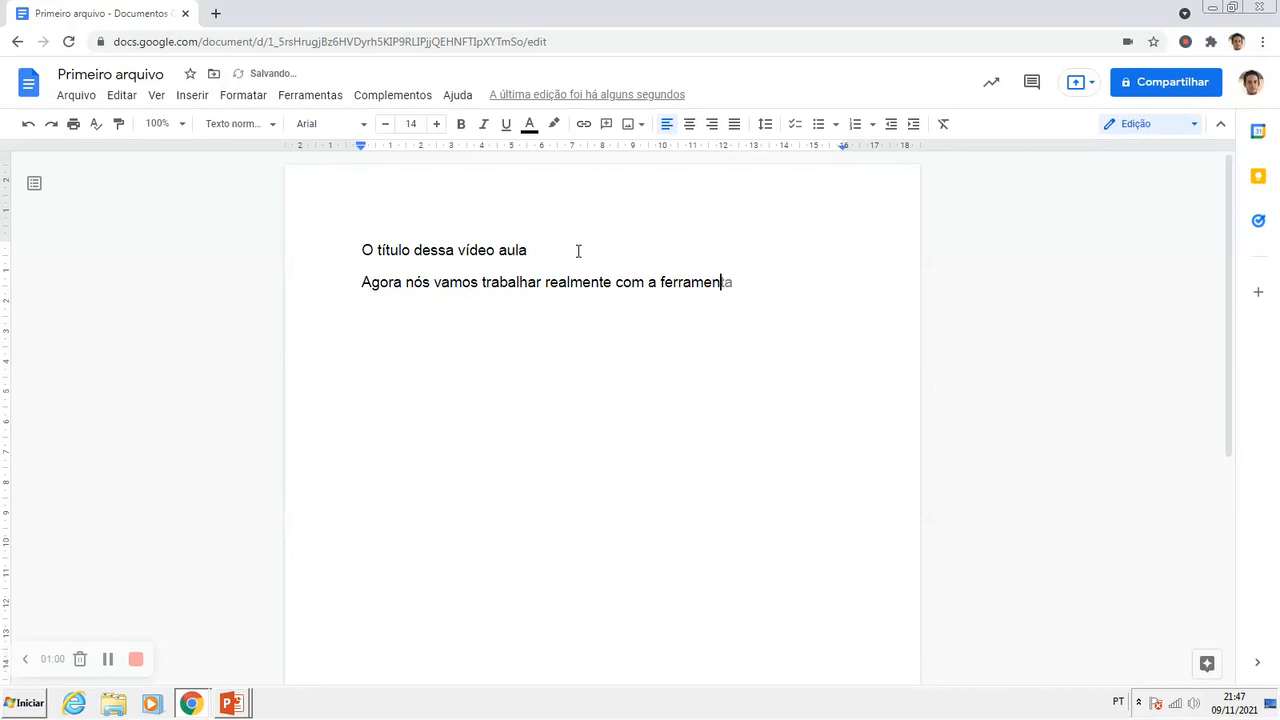
pyautogui.click(530, 282)
pyautogui.click(366, 253)
pyautogui.moveTo(362, 250); pyautogui.dragTo(526, 249)
pyautogui.click(516, 250)
pyautogui.click(363, 250)
pyautogui.moveTo(363, 250); pyautogui.dragTo(527, 250)
pyautogui.click(478, 250)
pyautogui.moveTo(363, 252); pyautogui.dragTo(498, 263)
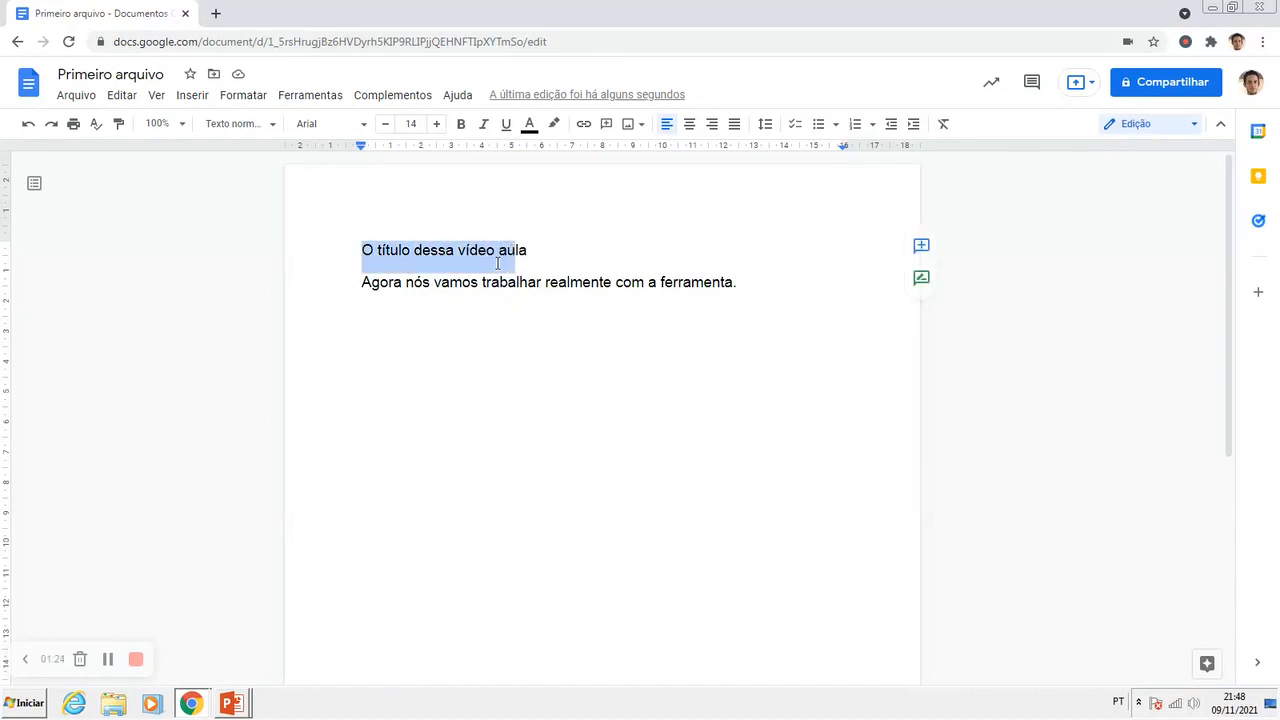
pyautogui.click(498, 260)
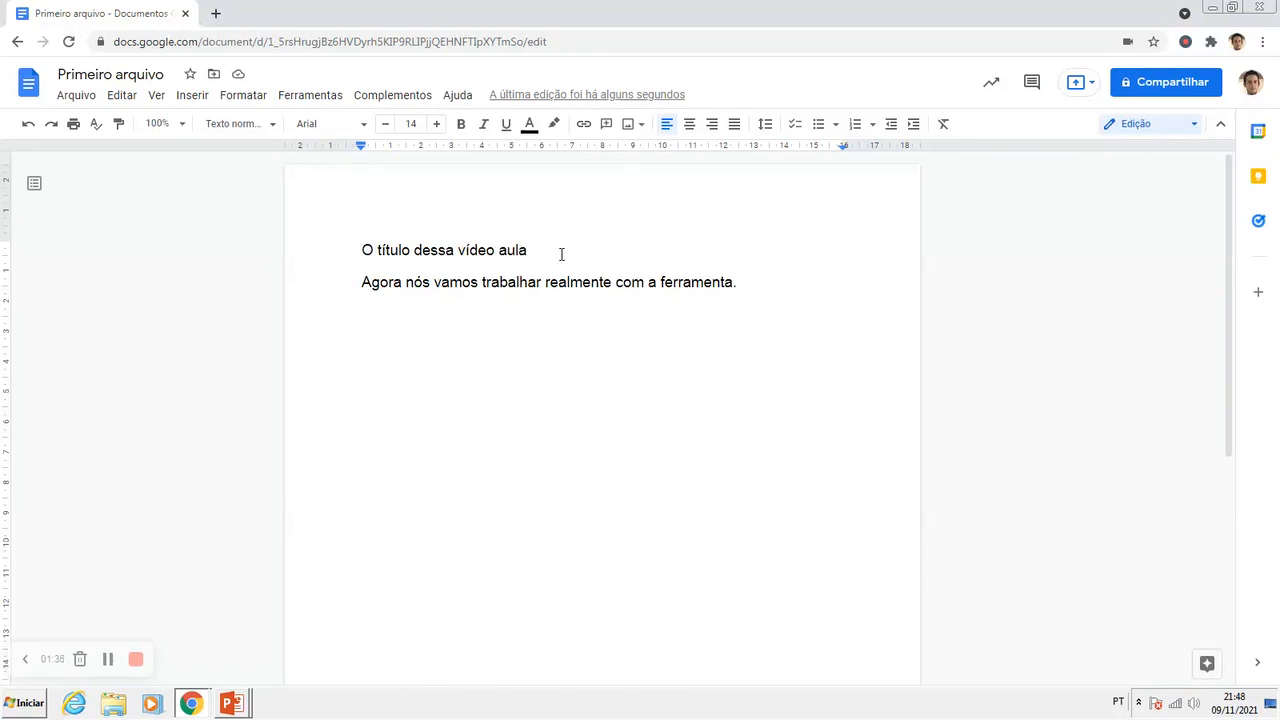
pyautogui.moveTo(527, 250); pyautogui.dragTo(366, 250)
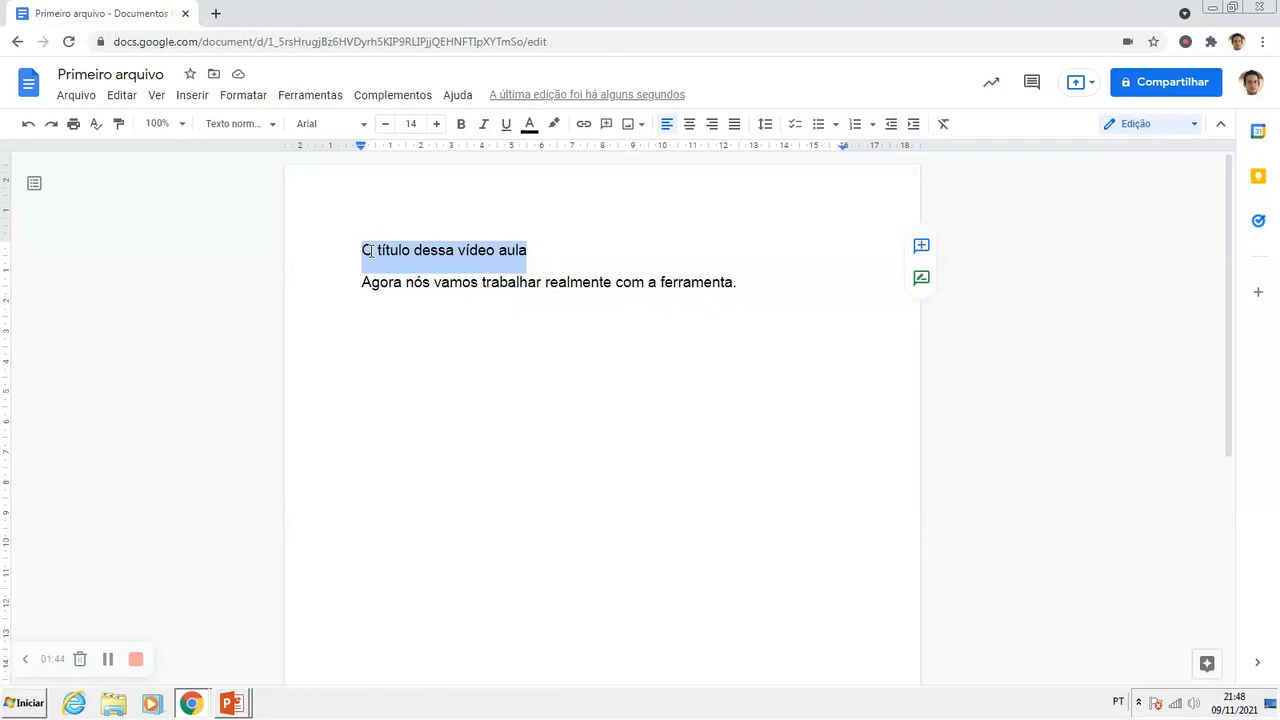
pyautogui.moveTo(362, 251); pyautogui.dragTo(531, 254)
pyautogui.click(534, 254)
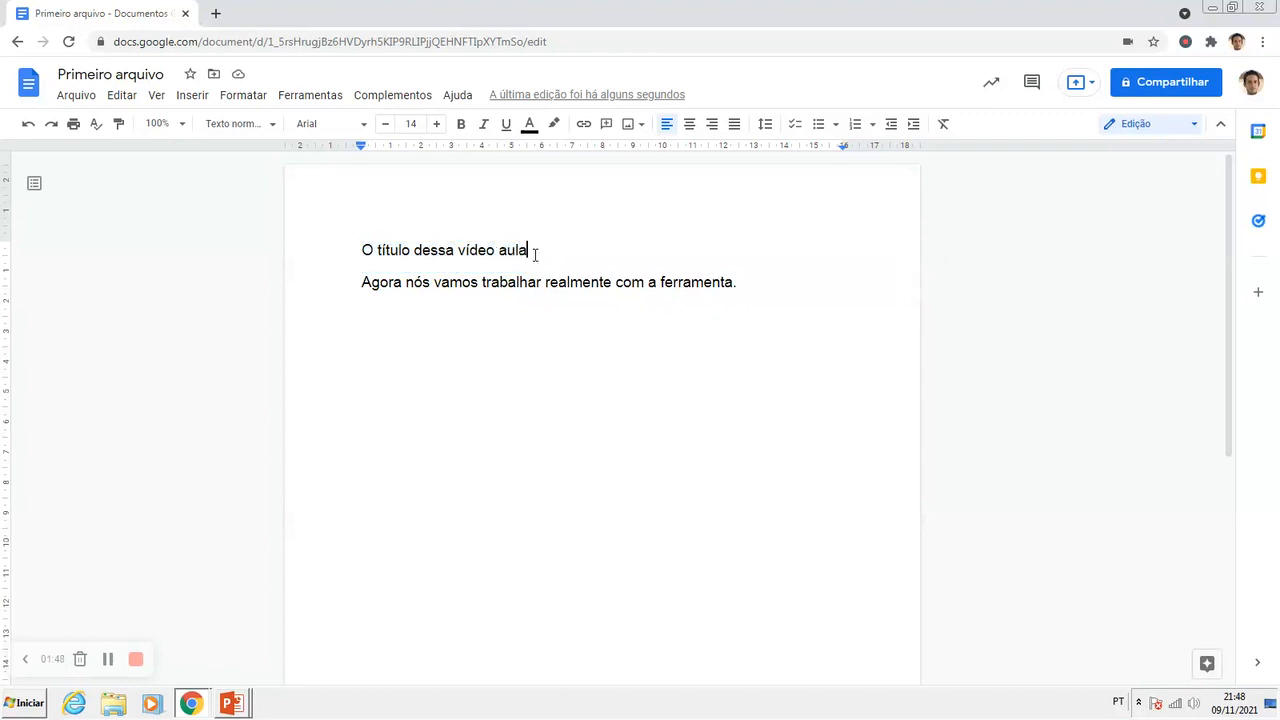
# Step: Change the font of the title line "O título dessa vídeo aula" to Lora
pyautogui.moveTo(531, 250); pyautogui.dragTo(360, 251)
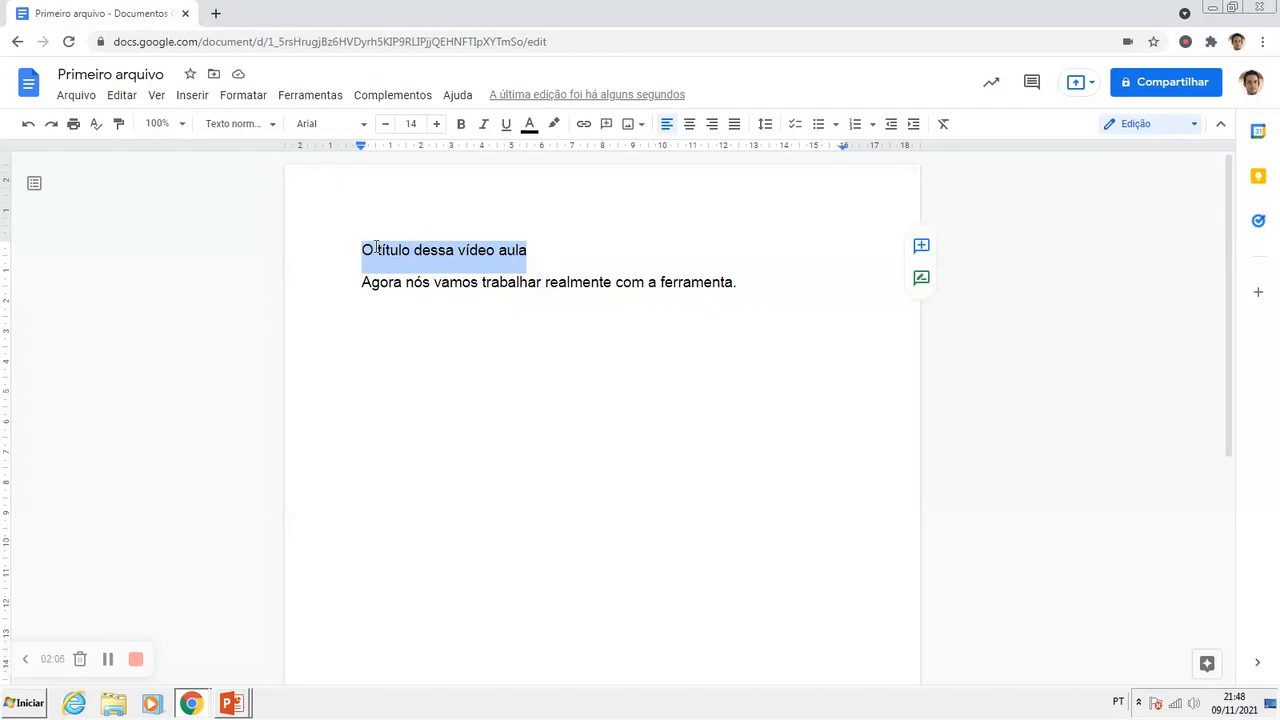
pyautogui.click(363, 125)
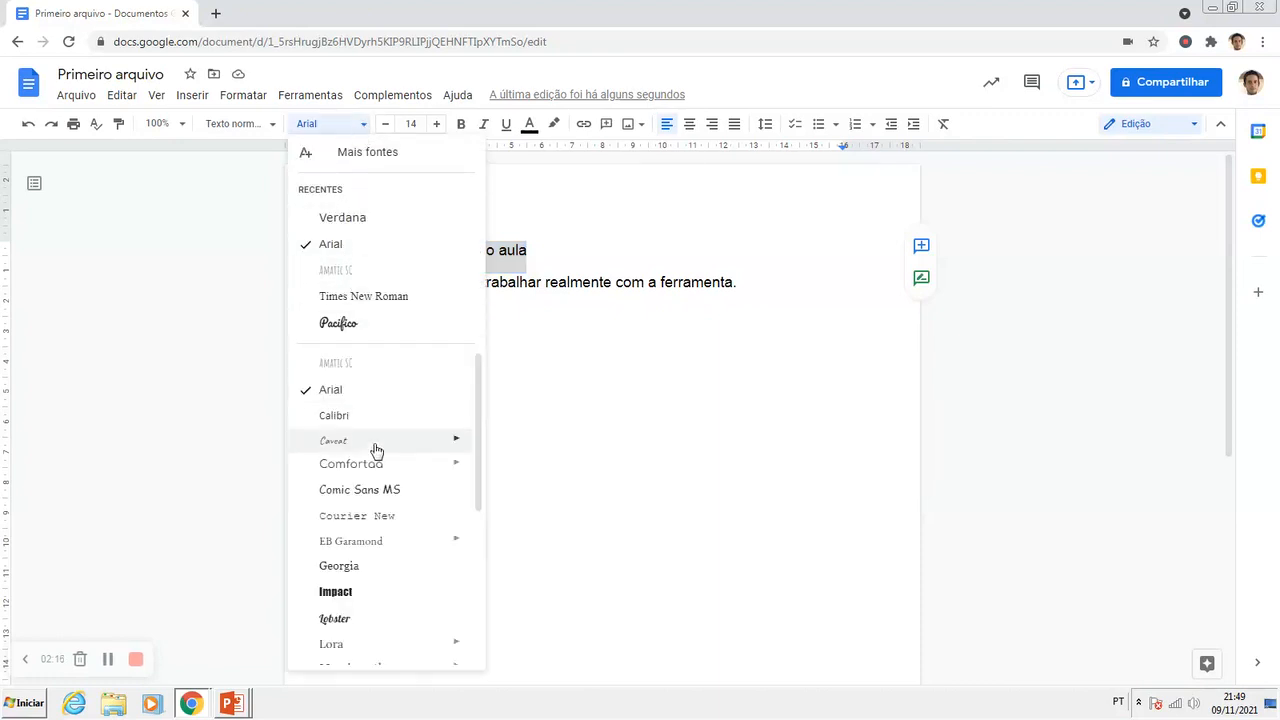
pyautogui.scroll(-3, 374, 455)
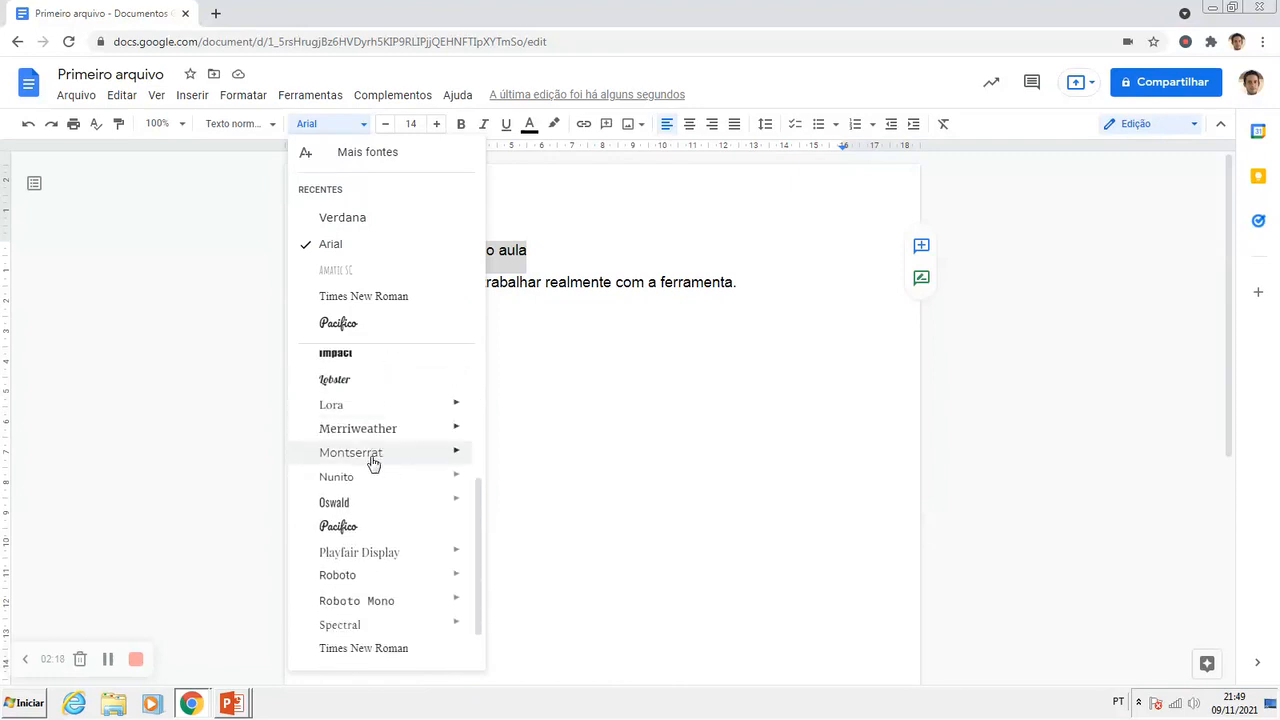
pyautogui.click(333, 404)
pyautogui.click(403, 284)
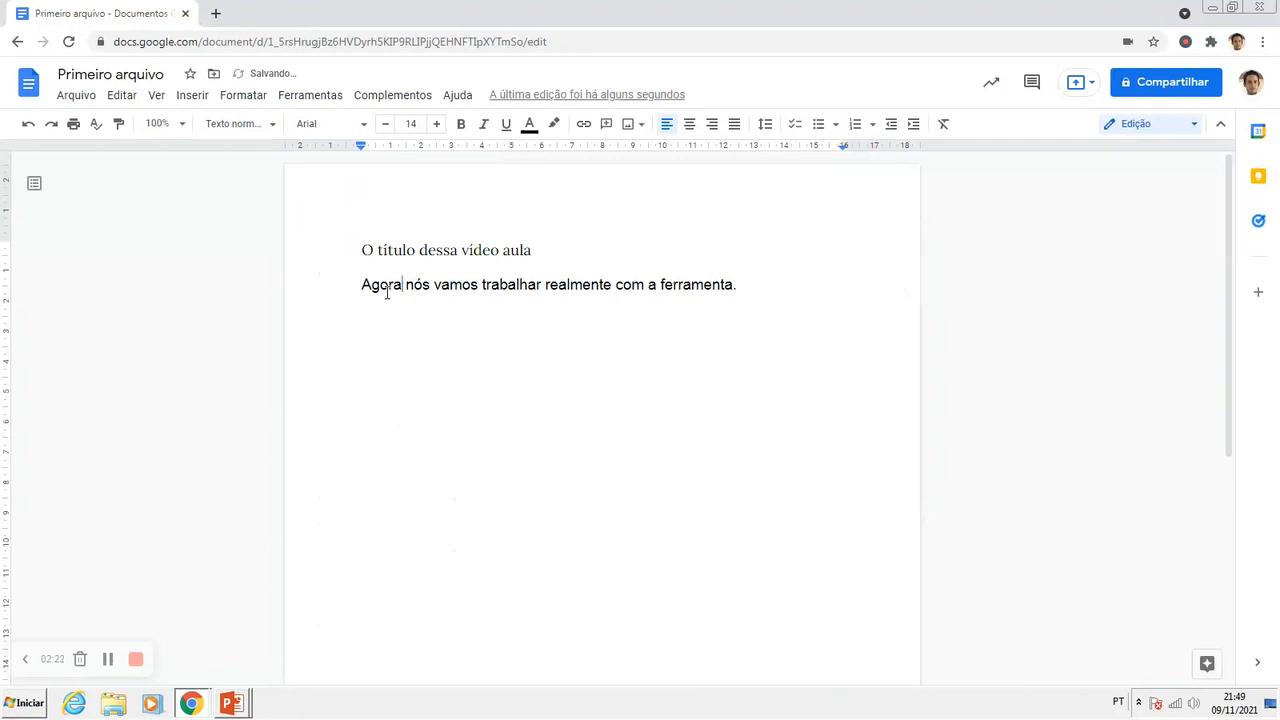
pyautogui.doubleClick(399, 285)
pyautogui.moveTo(399, 285); pyautogui.dragTo(612, 286)
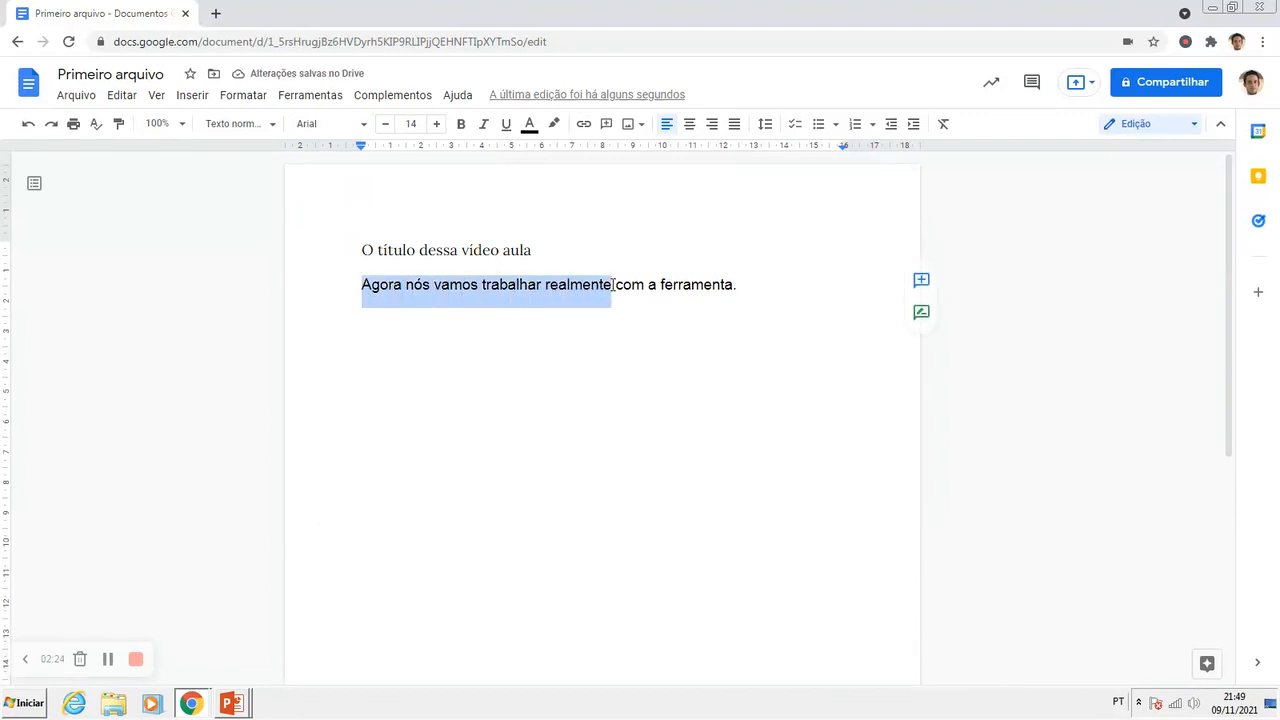
pyautogui.click(539, 291)
pyautogui.moveTo(371, 285); pyautogui.dragTo(495, 287)
pyautogui.click(495, 287)
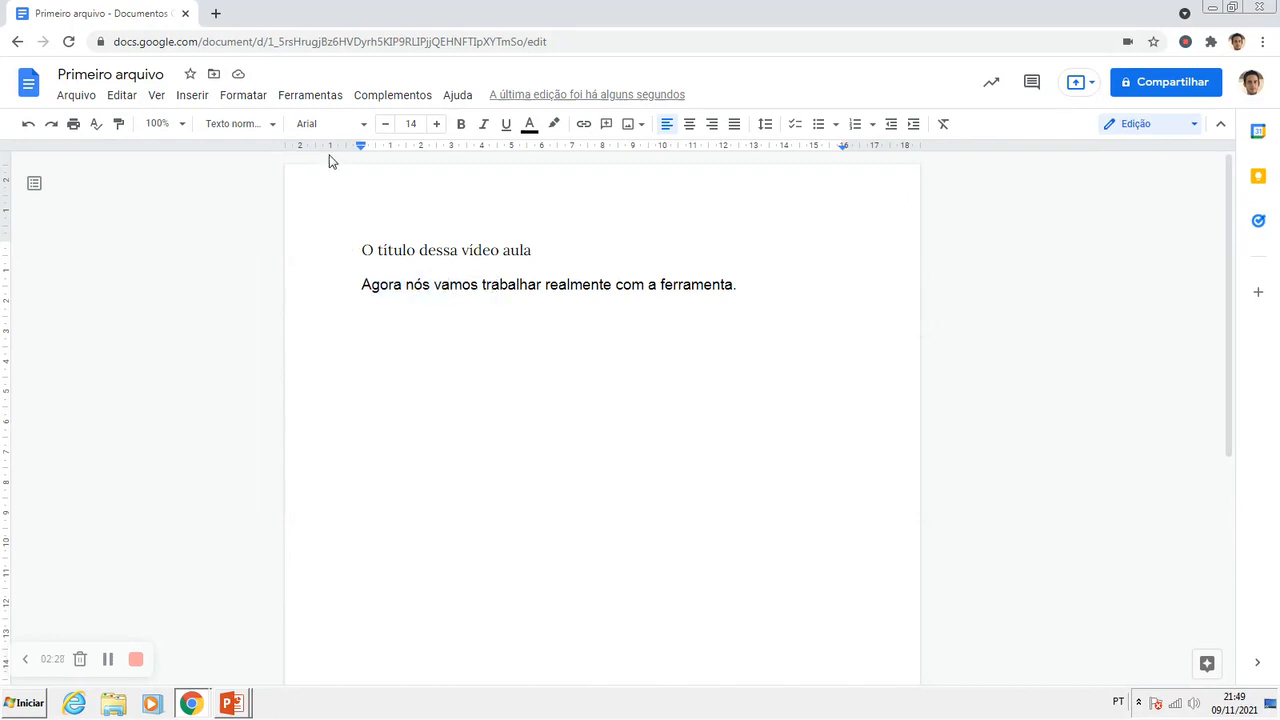
# Step: Change the font of the title line "O título dessa vídeo aula" to Impact
pyautogui.click(427, 252)
pyautogui.moveTo(364, 251); pyautogui.dragTo(532, 252)
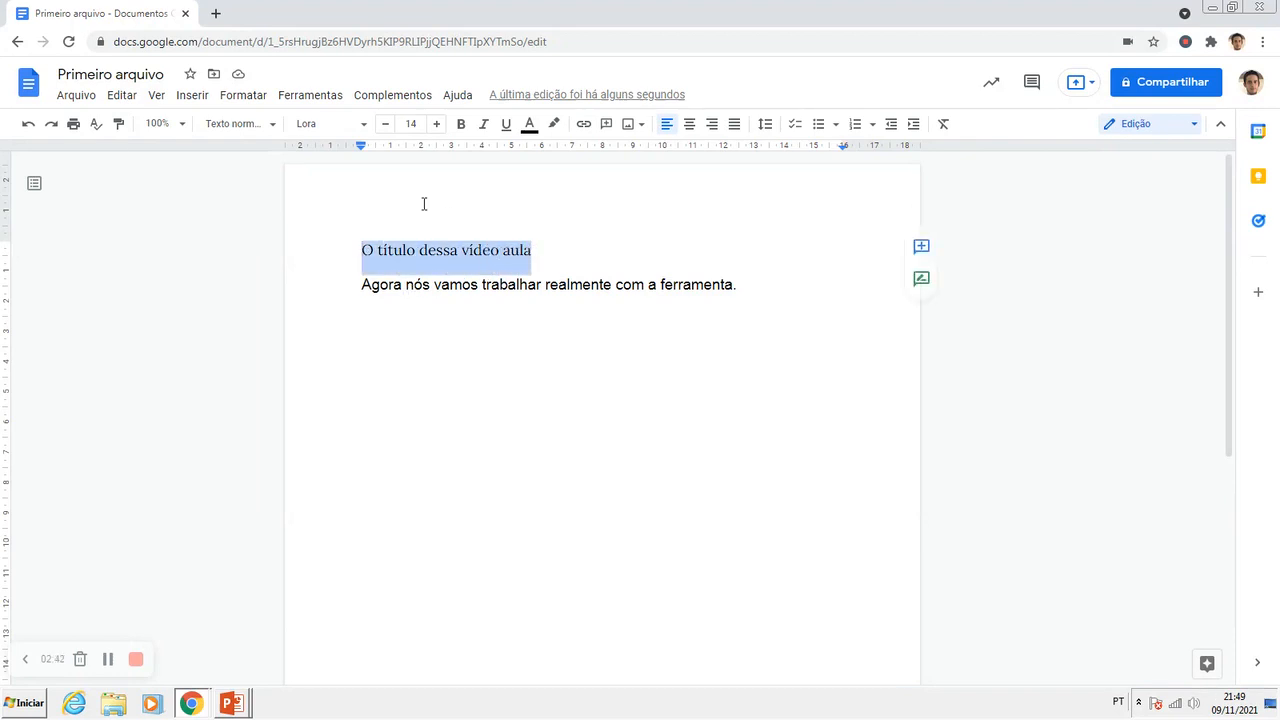
pyautogui.click(363, 124)
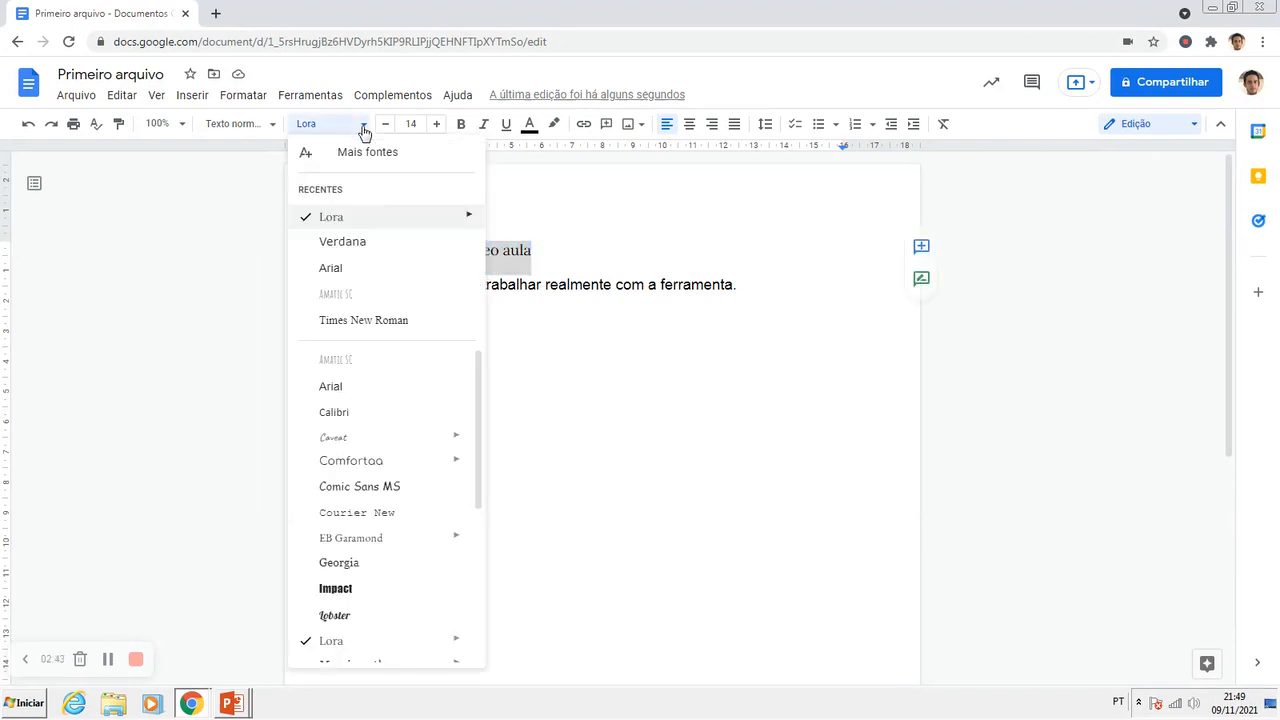
pyautogui.click(345, 588)
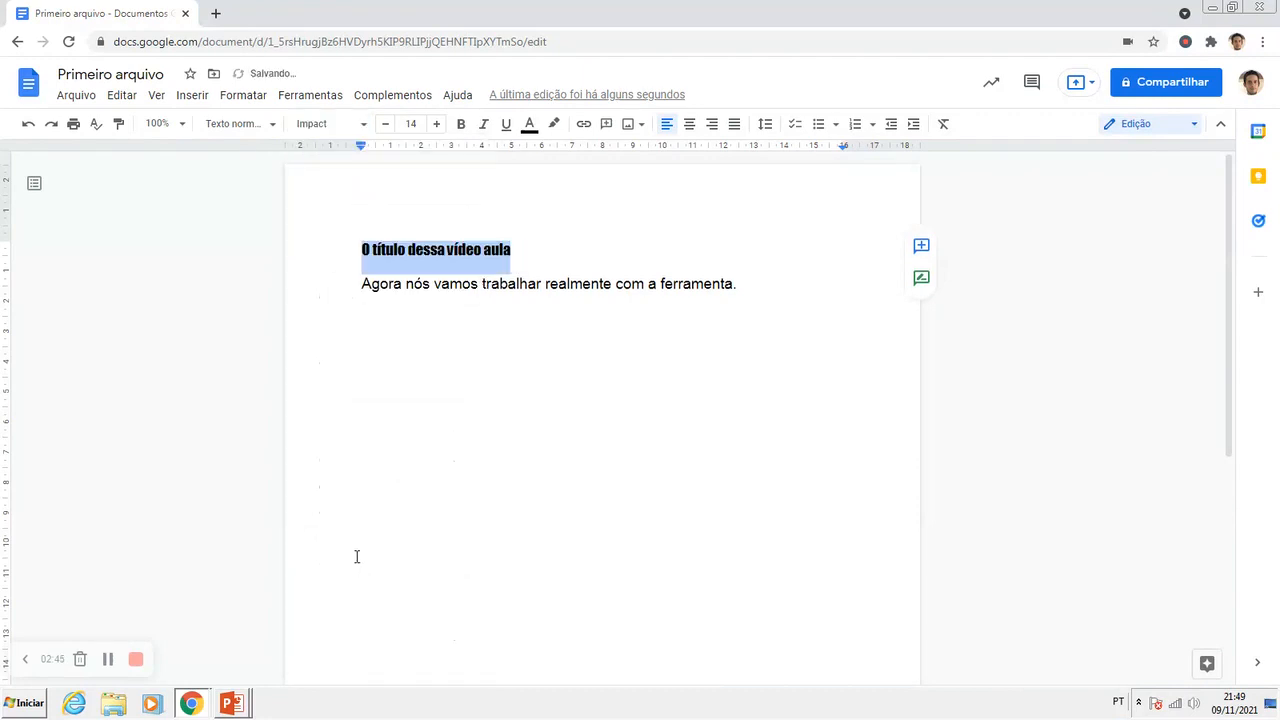
pyautogui.click(397, 284)
pyautogui.moveTo(364, 250); pyautogui.dragTo(398, 250)
pyautogui.click(431, 249)
pyautogui.click(443, 285)
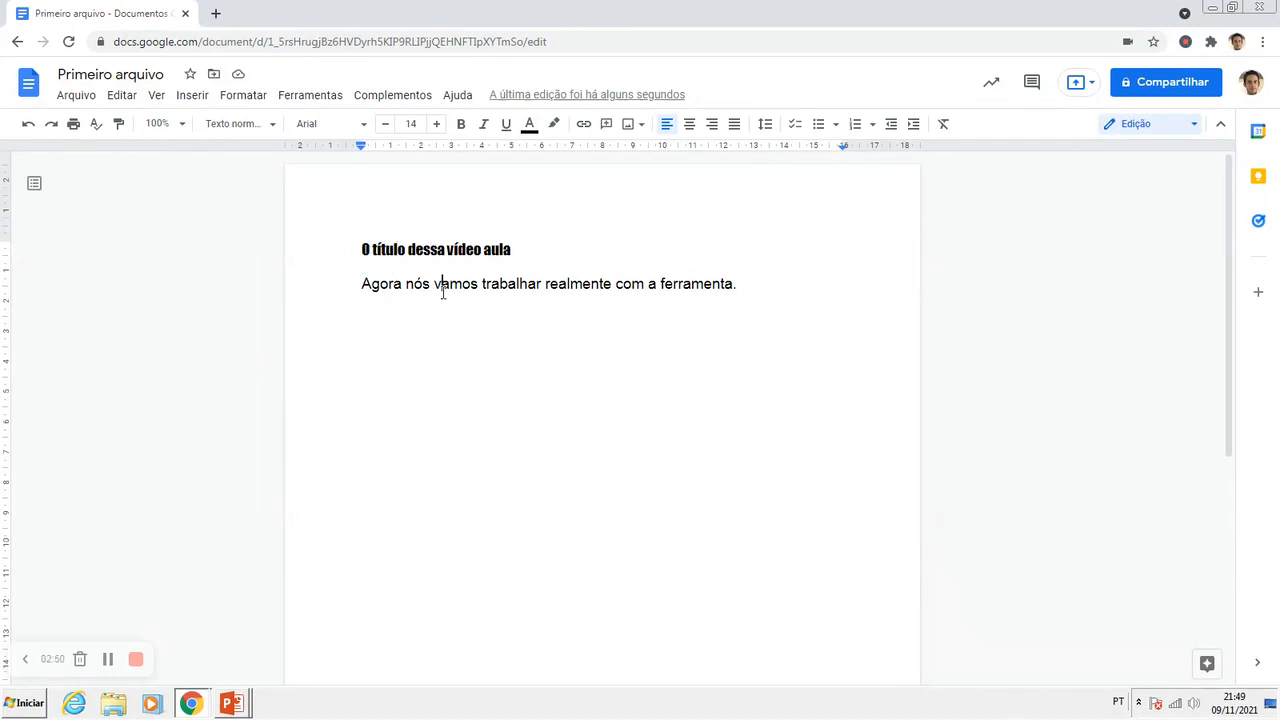
# Step: Set the font of the title line "O título dessa vídeo aula" to Arial
pyautogui.click(424, 250)
pyautogui.moveTo(364, 250); pyautogui.dragTo(512, 249)
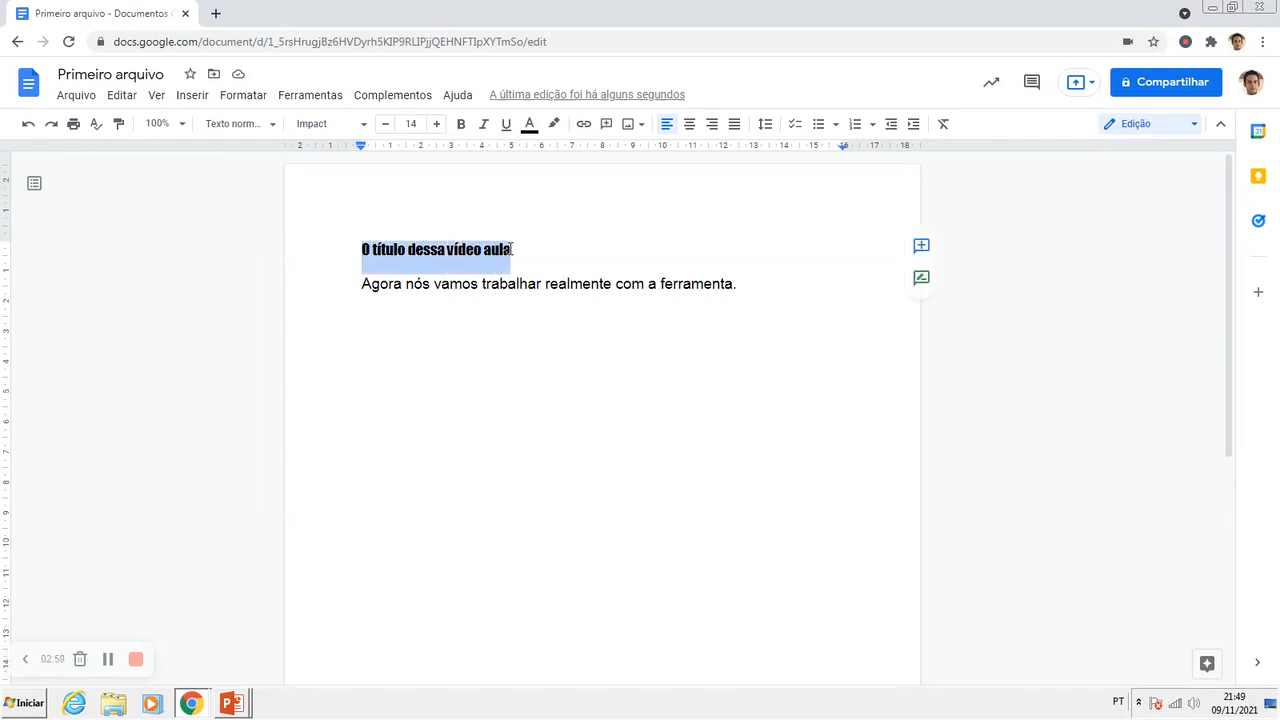
pyautogui.click(356, 125)
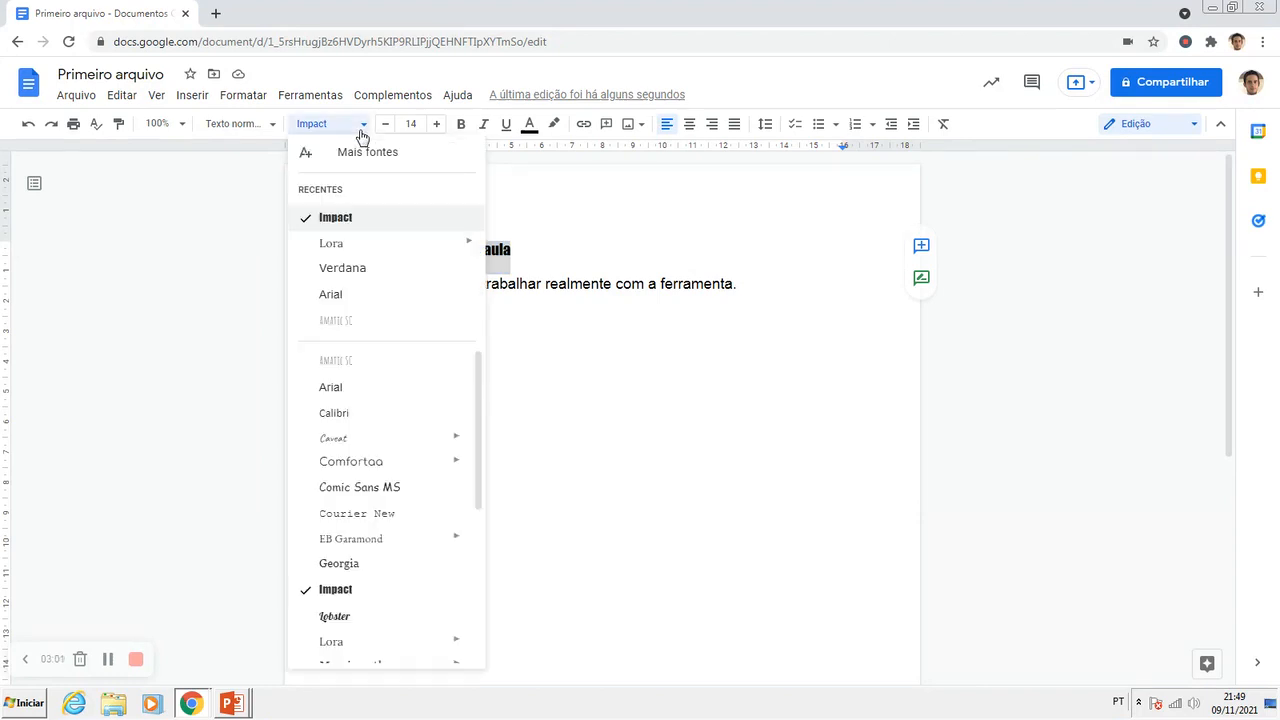
pyautogui.click(332, 294)
pyautogui.click(437, 284)
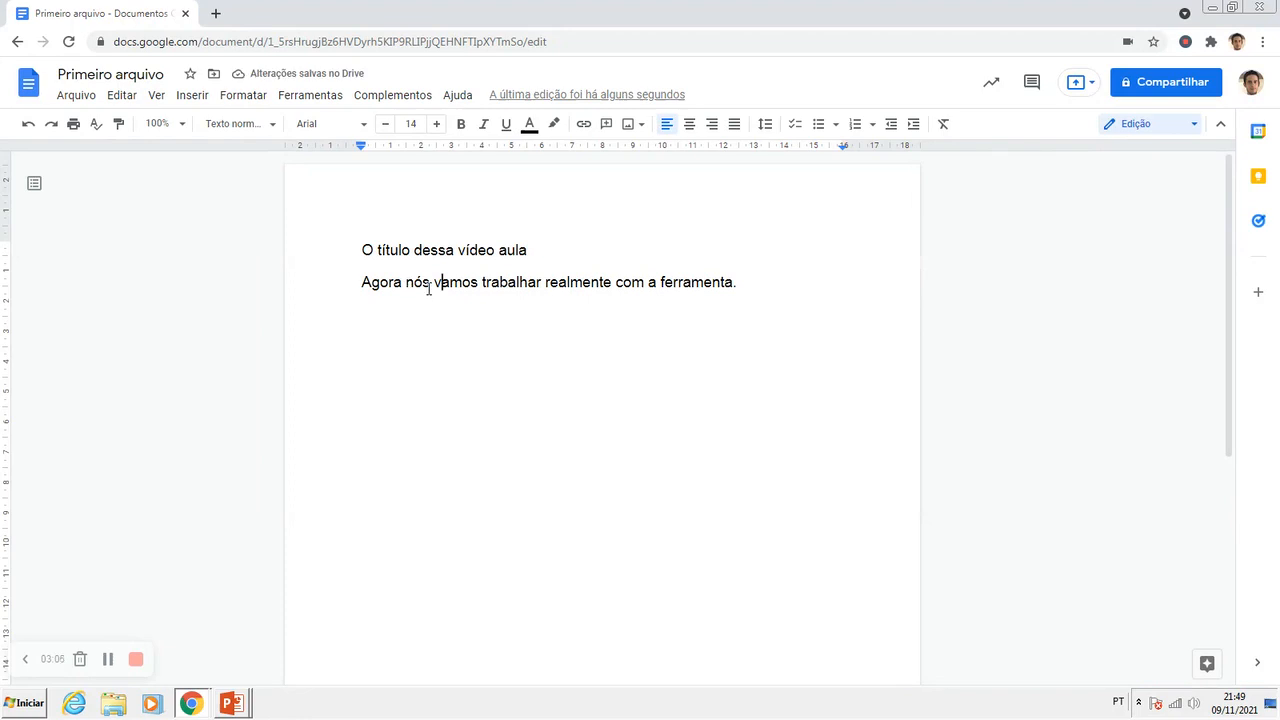
pyautogui.moveTo(366, 251); pyautogui.dragTo(527, 252)
pyautogui.click(421, 283)
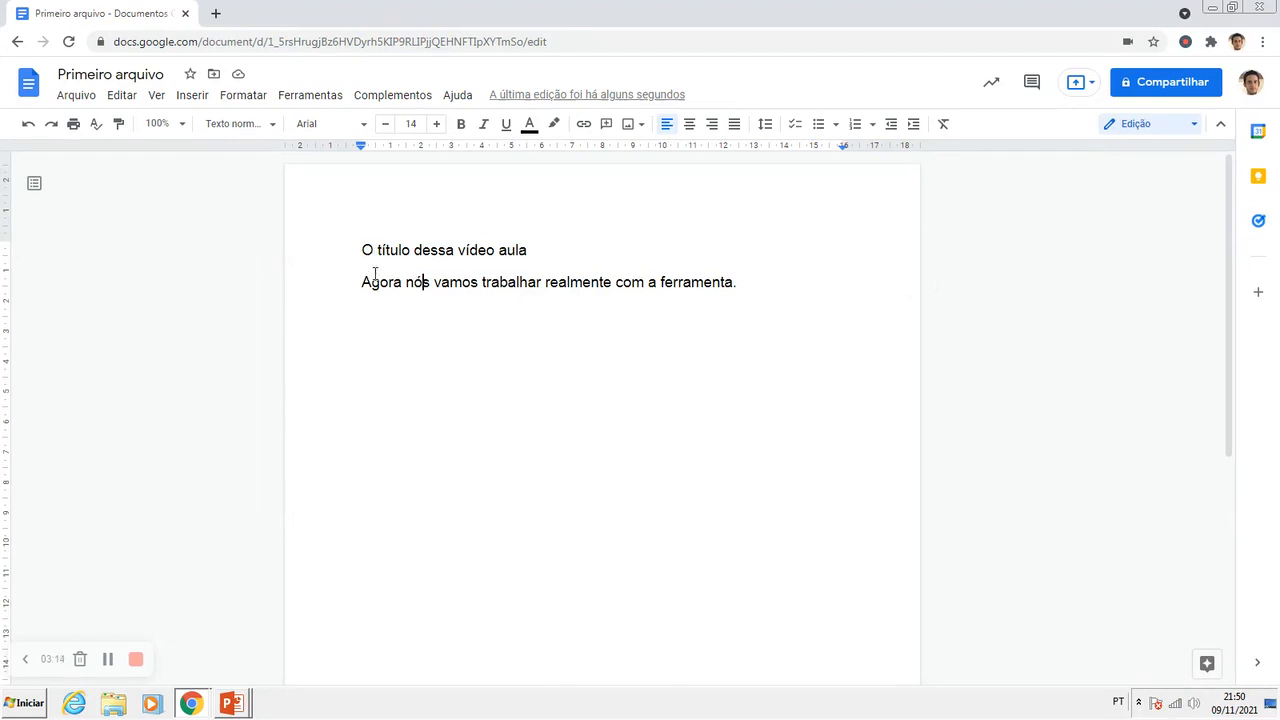
pyautogui.moveTo(363, 250); pyautogui.dragTo(391, 250)
pyautogui.click(409, 250)
# Step: Increase the title line's font size step by step to 18 and reduce it again to 14
pyautogui.moveTo(363, 250); pyautogui.dragTo(528, 259)
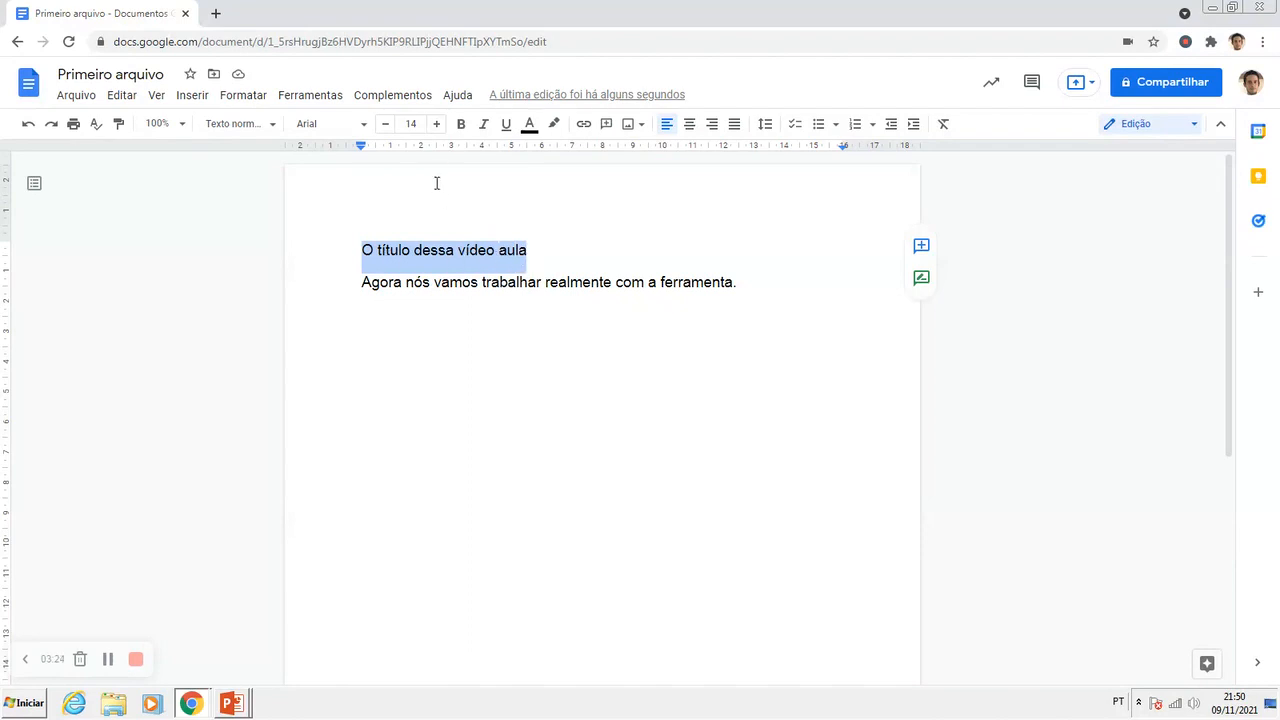
pyautogui.click(439, 128)
pyautogui.click(439, 128)
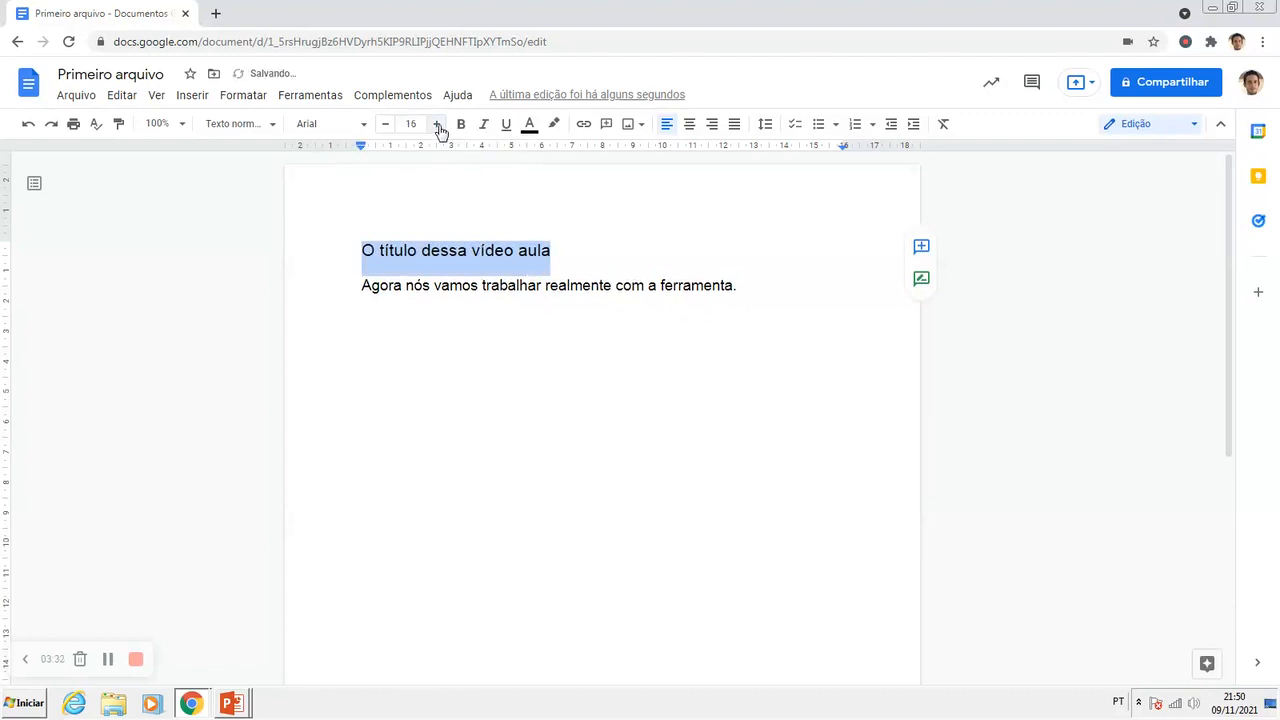
pyautogui.click(439, 128)
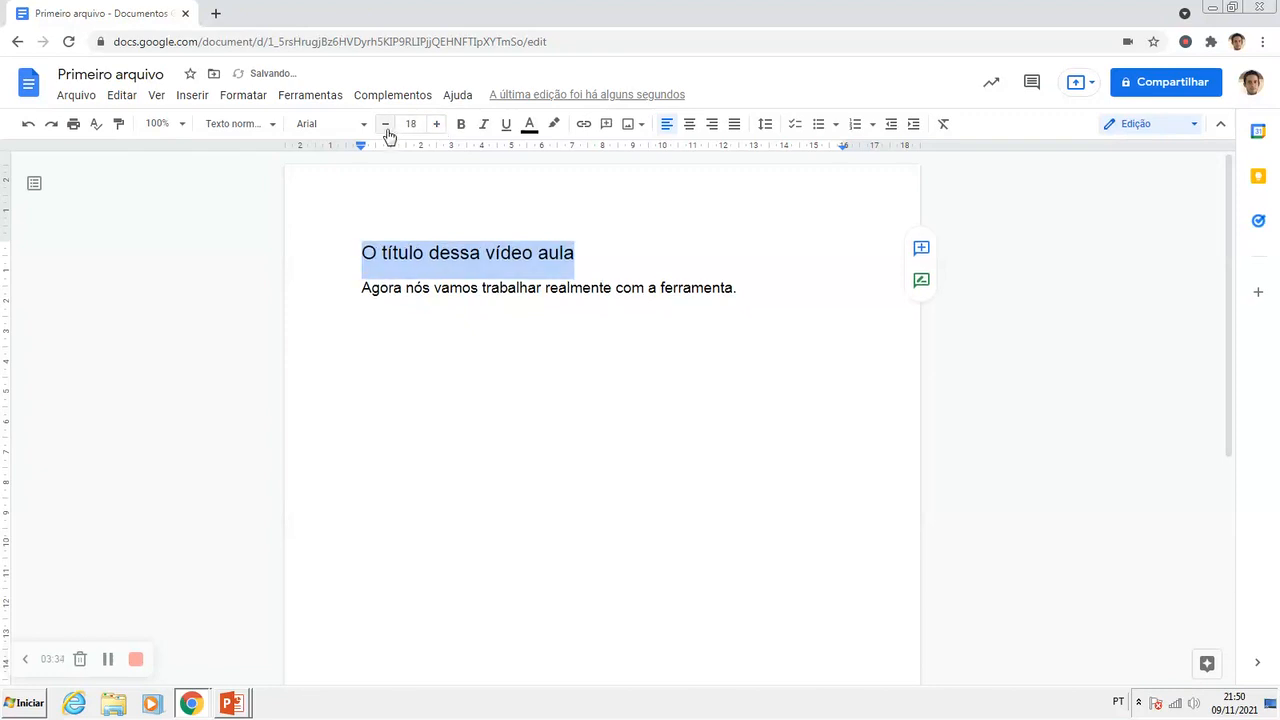
pyautogui.click(386, 130)
pyautogui.click(386, 130)
pyautogui.click(386, 130)
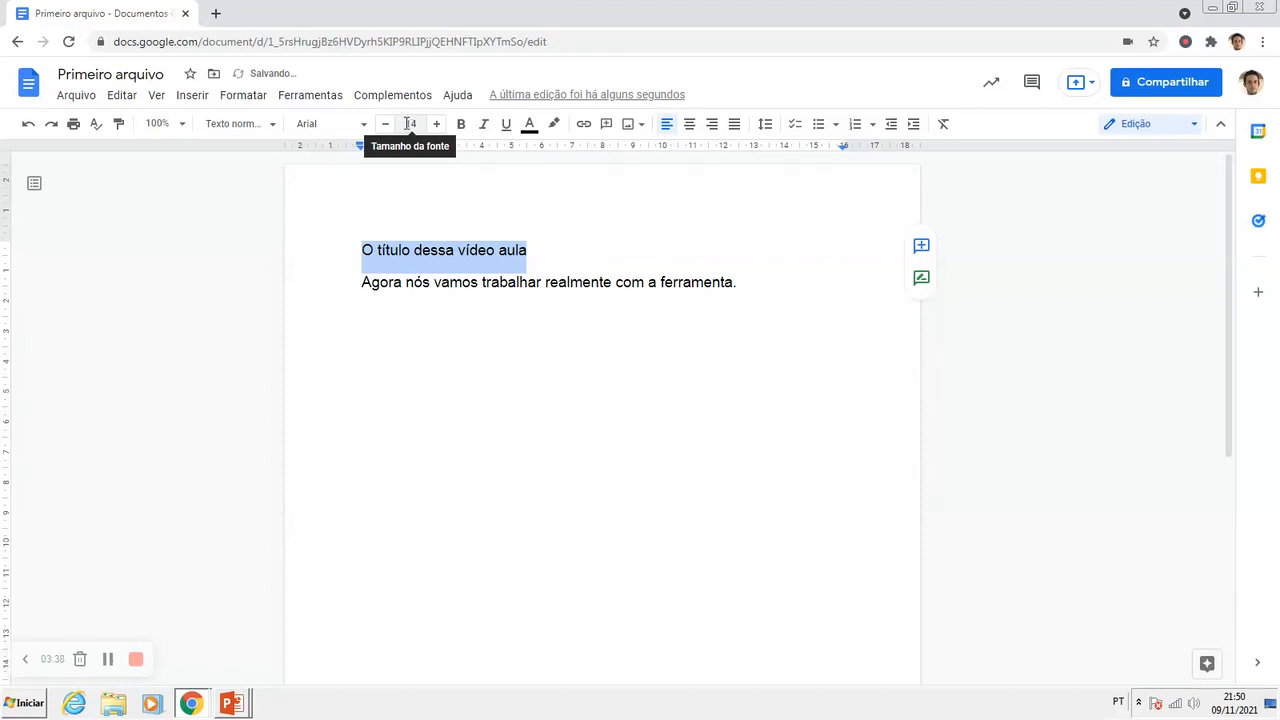
# Step: Try the preset font sizes 24 and 72 on the title line
pyautogui.click(410, 123)
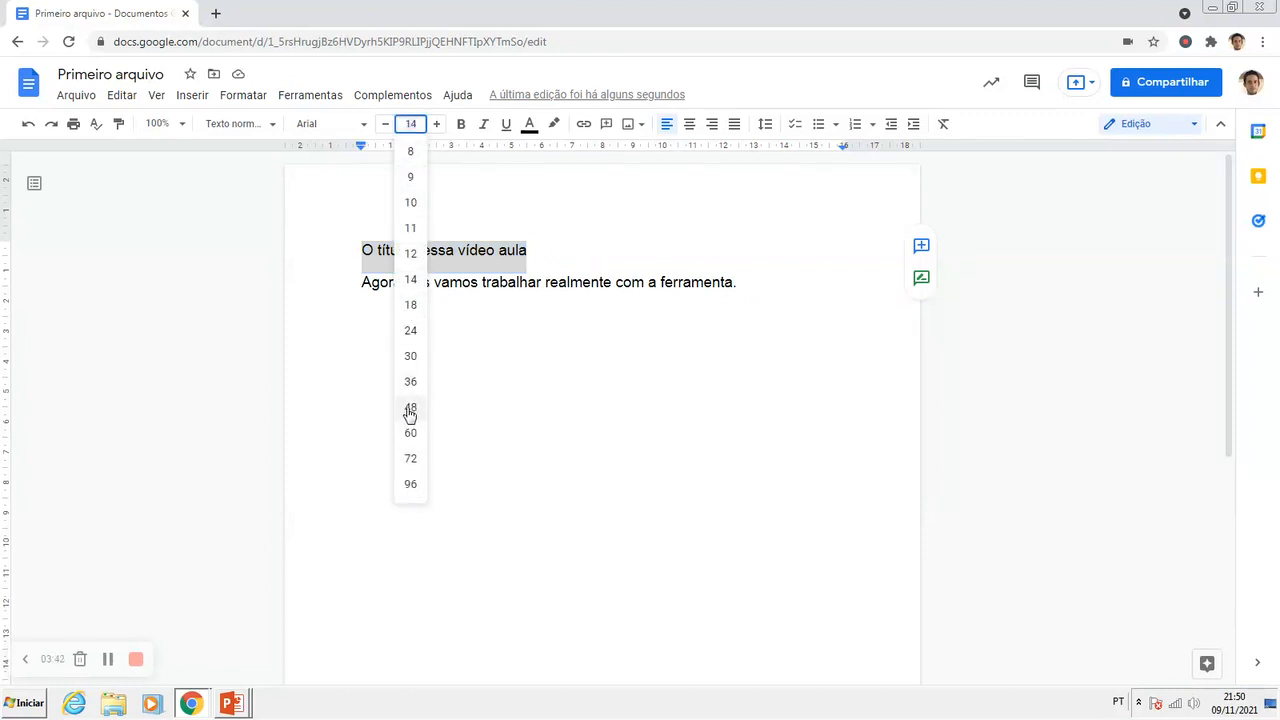
pyautogui.click(411, 333)
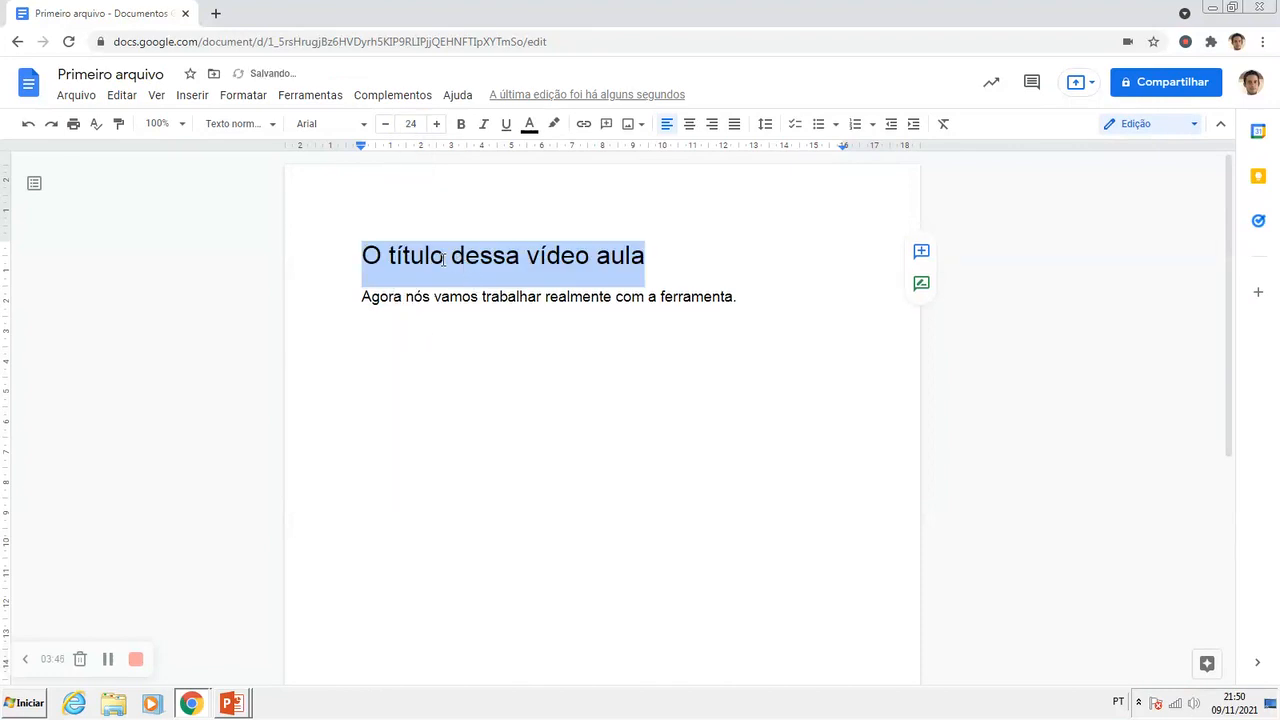
pyautogui.click(417, 123)
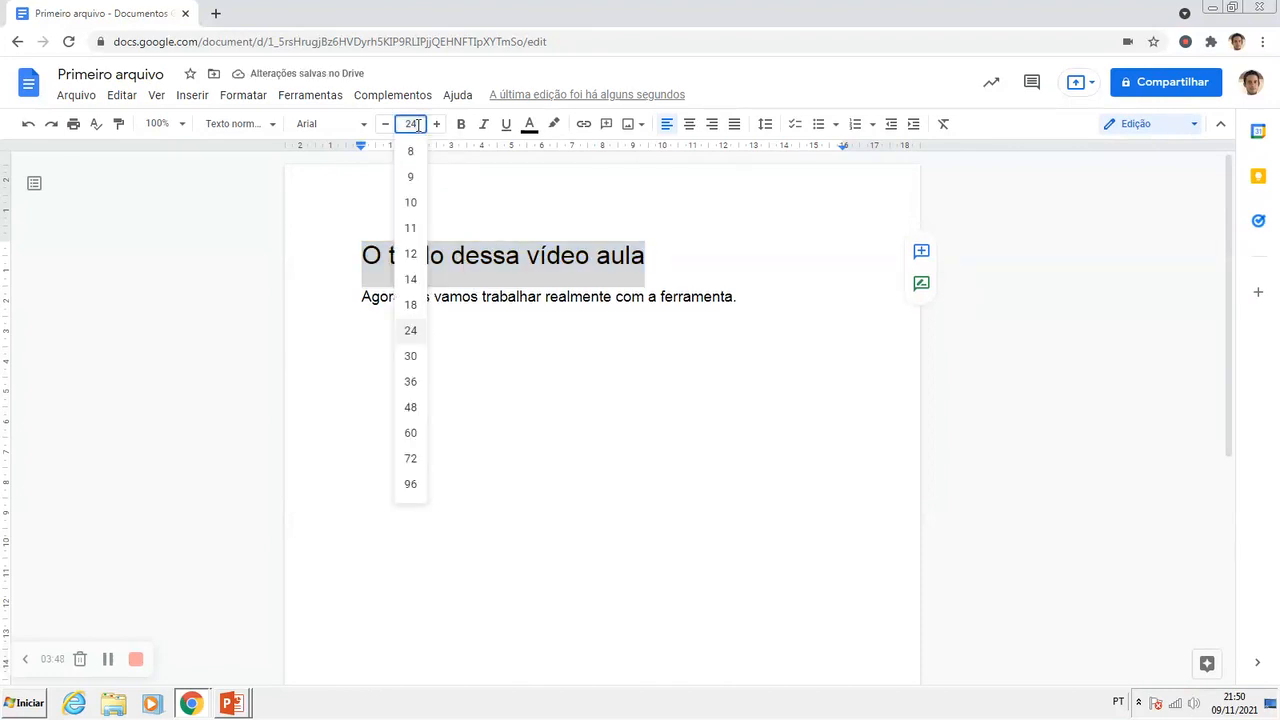
pyautogui.click(411, 459)
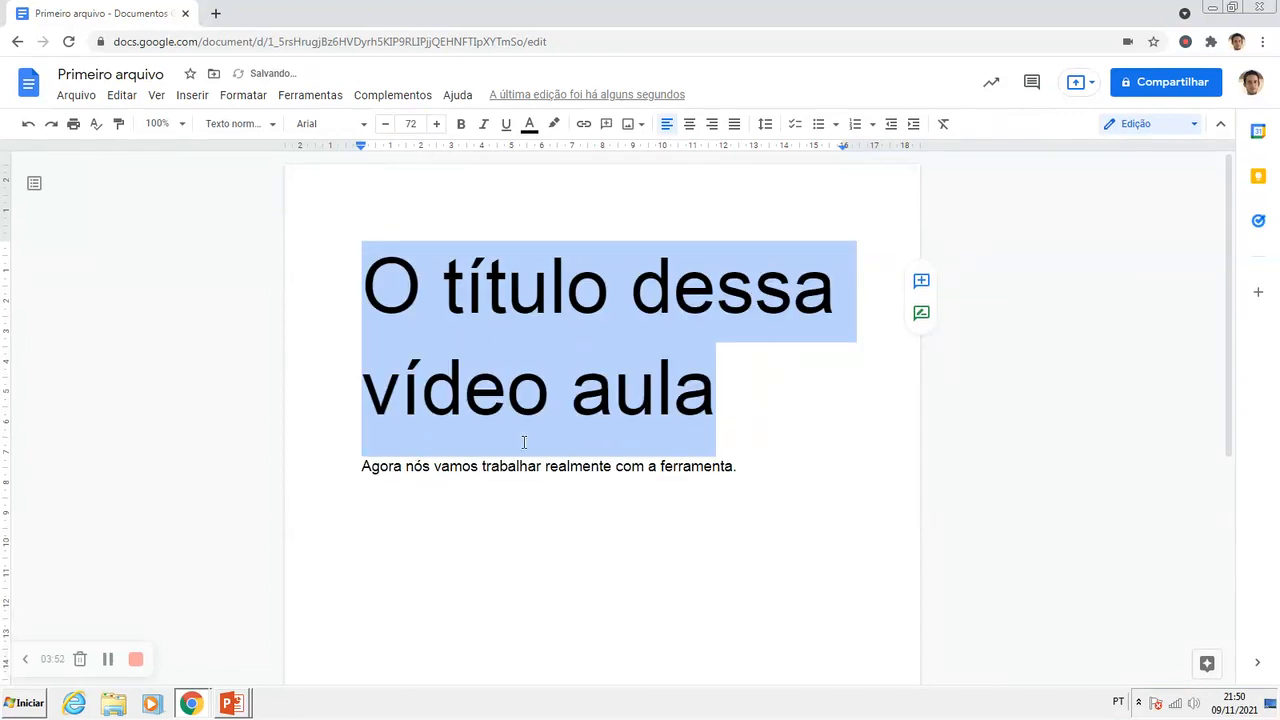
# Step: Set the title line's font size to the custom value 15
pyautogui.click(410, 123)
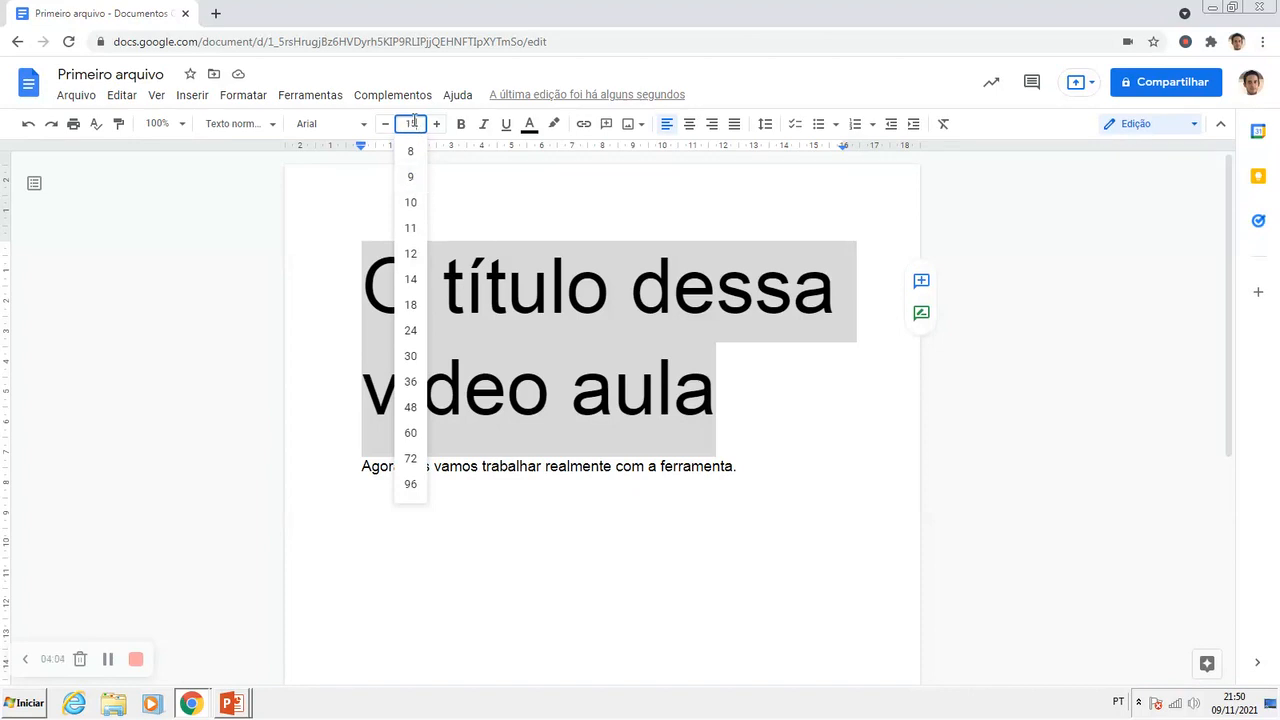
pyautogui.press('Return')
pyautogui.click(387, 253)
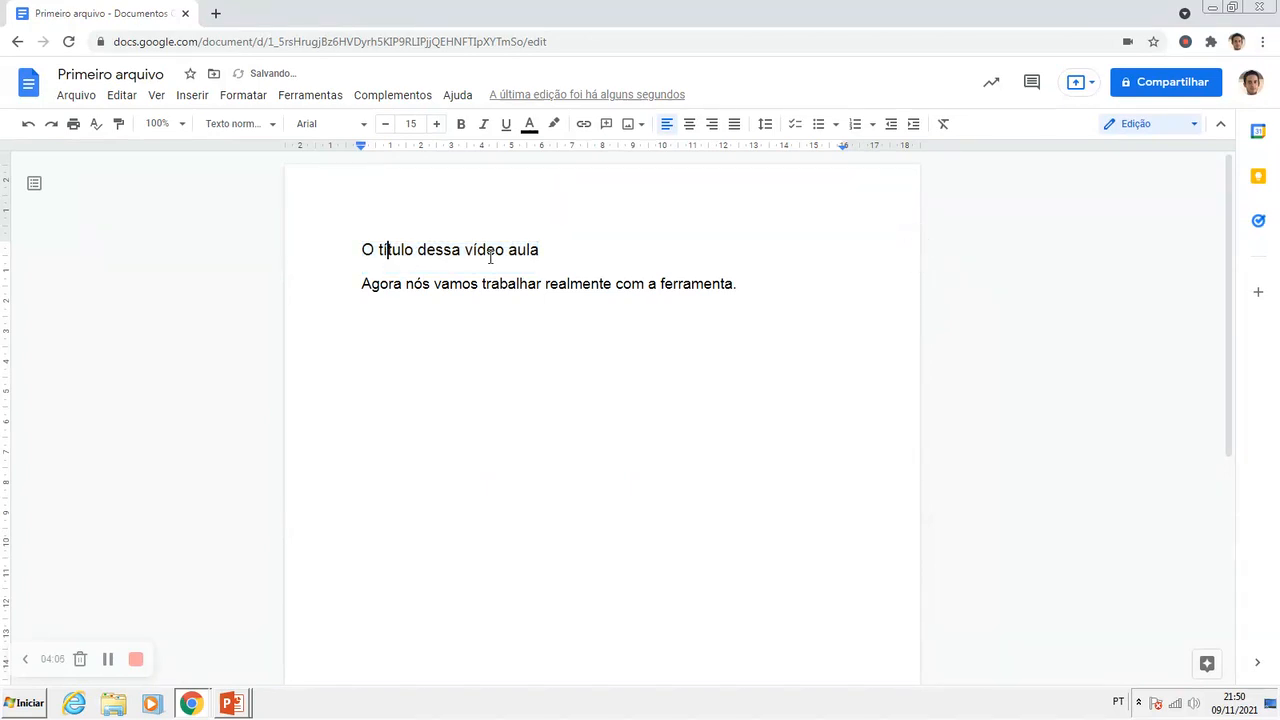
# Step: Reduce the title line's font size to 14 and raise it to 16
pyautogui.moveTo(546, 250); pyautogui.dragTo(367, 249)
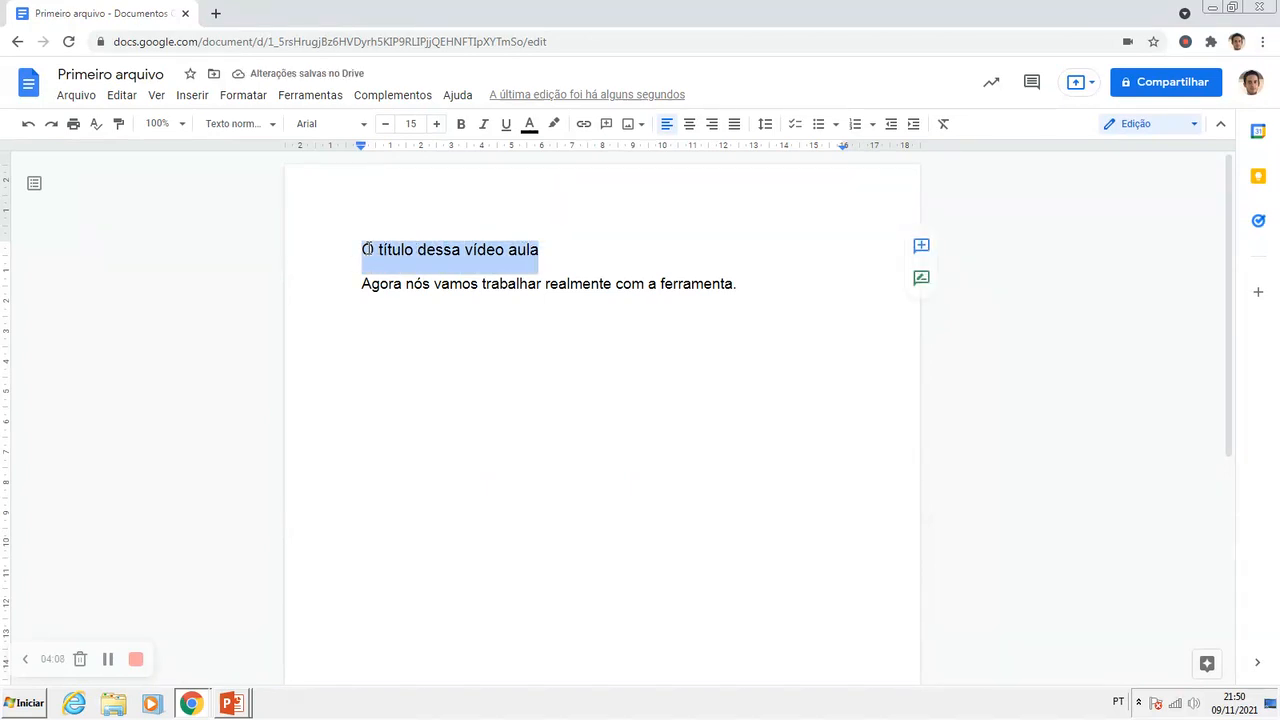
pyautogui.click(385, 124)
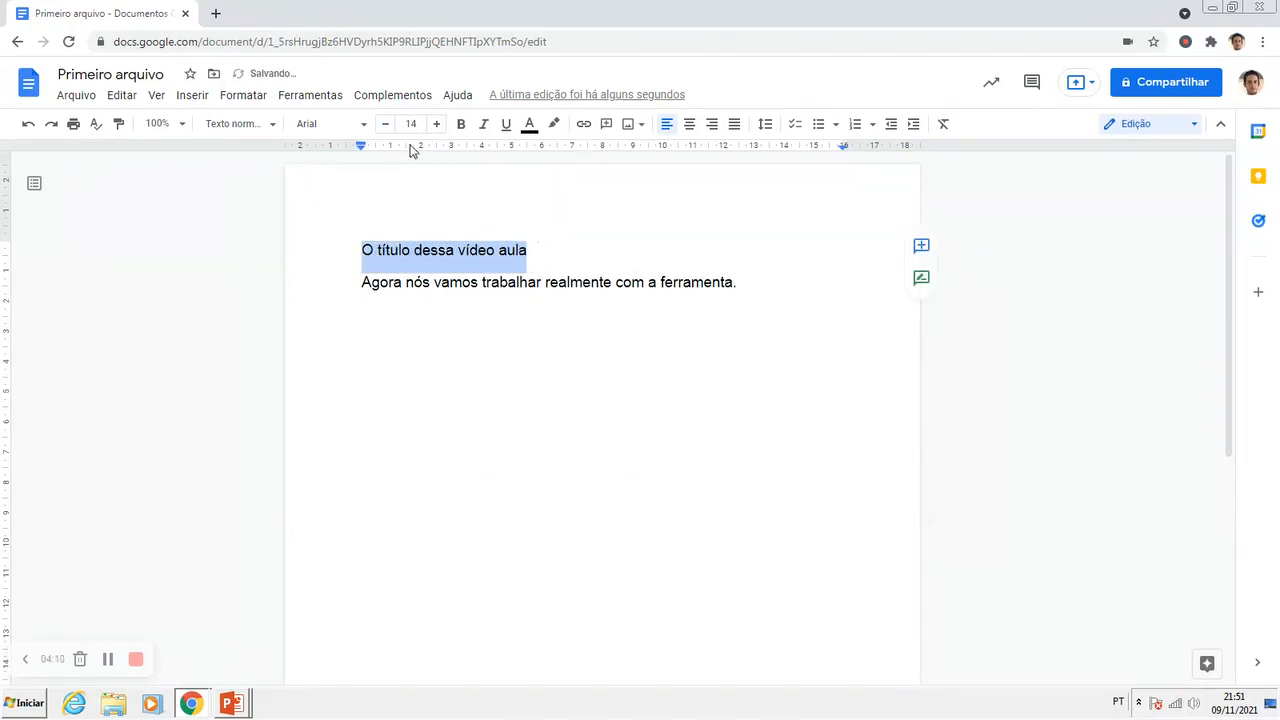
pyautogui.click(436, 124)
pyautogui.click(436, 124)
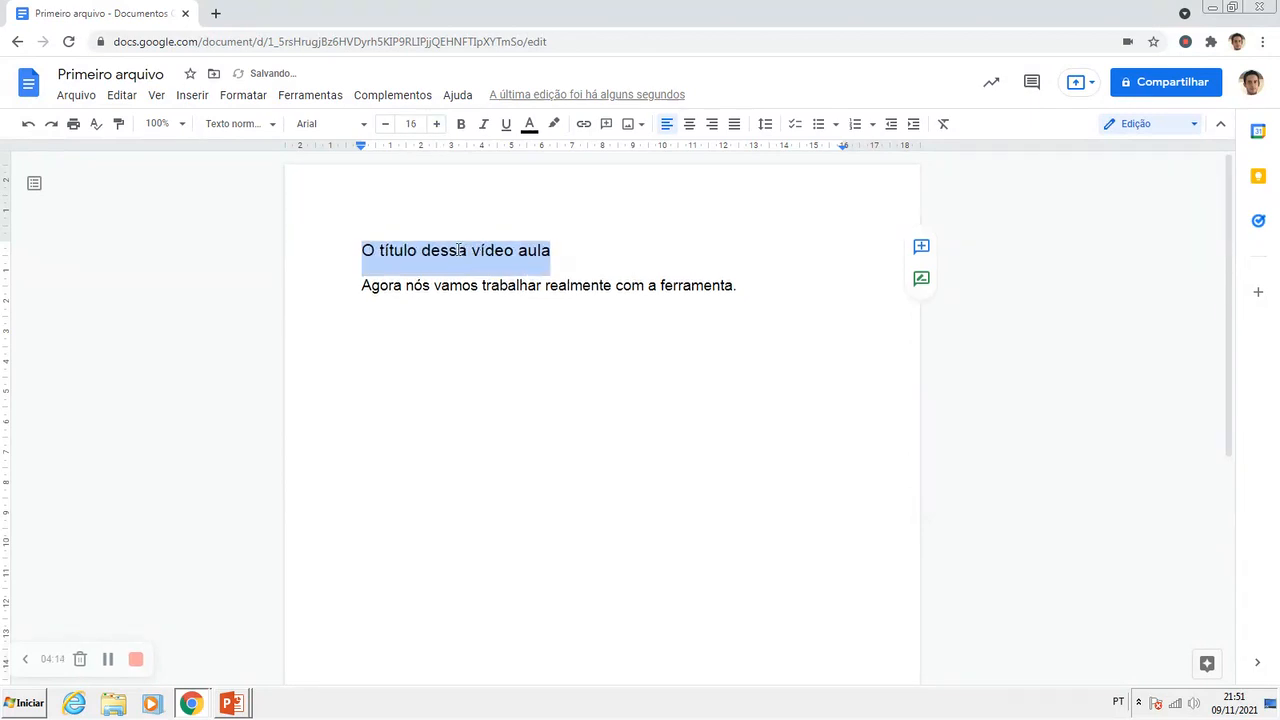
pyautogui.click(390, 263)
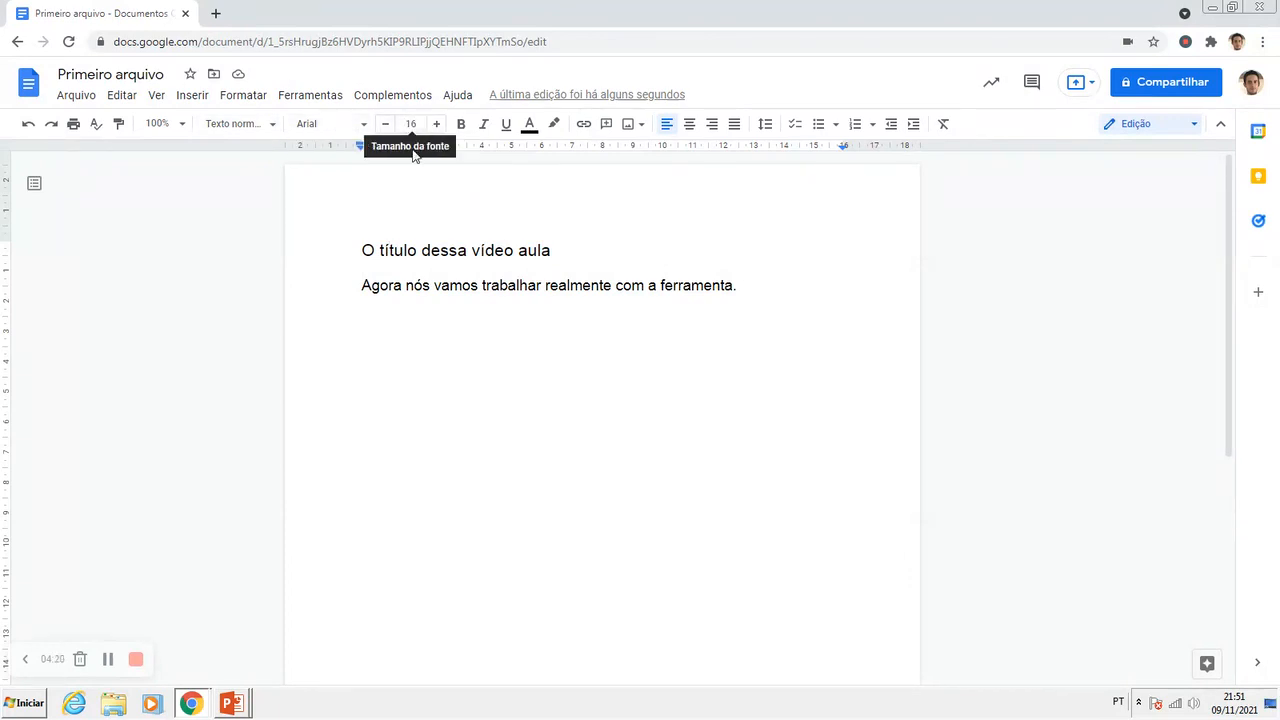
pyautogui.moveTo(363, 252); pyautogui.dragTo(551, 252)
pyautogui.click(473, 261)
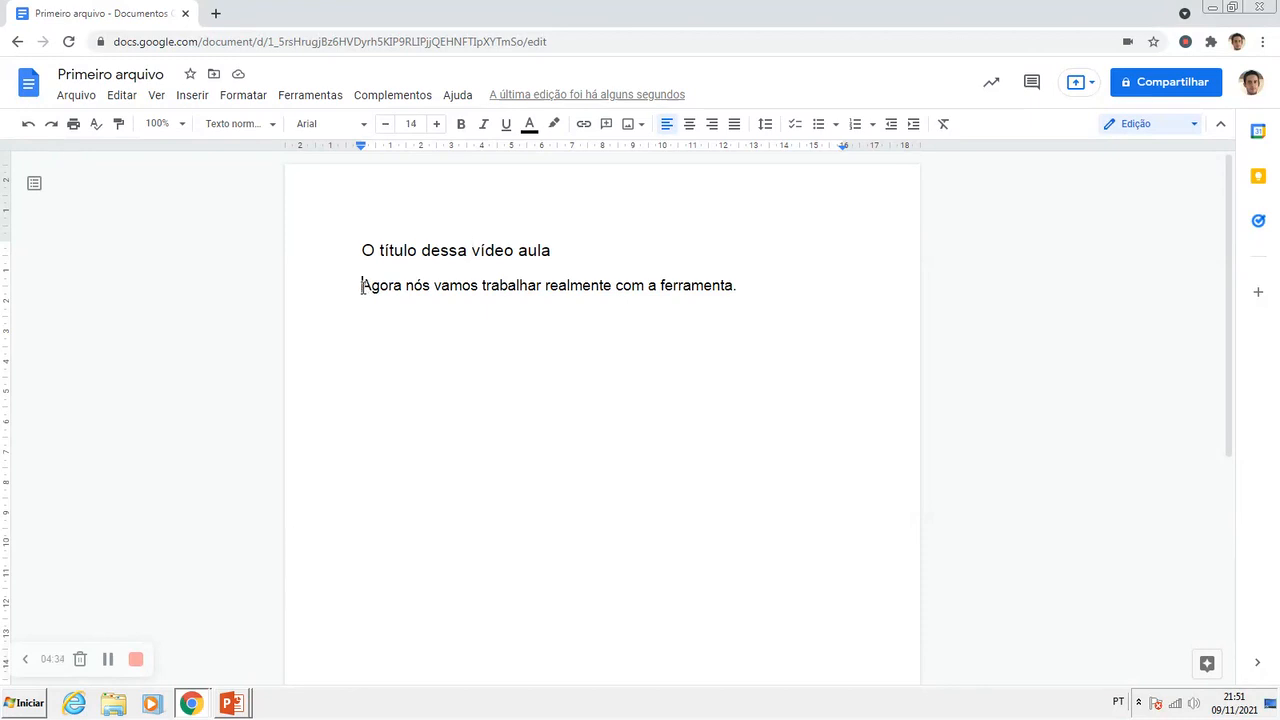
# Step: Make the words "Agora nós vamos trabalhar" in the sentence below the title bold
pyautogui.moveTo(362, 286); pyautogui.dragTo(542, 287)
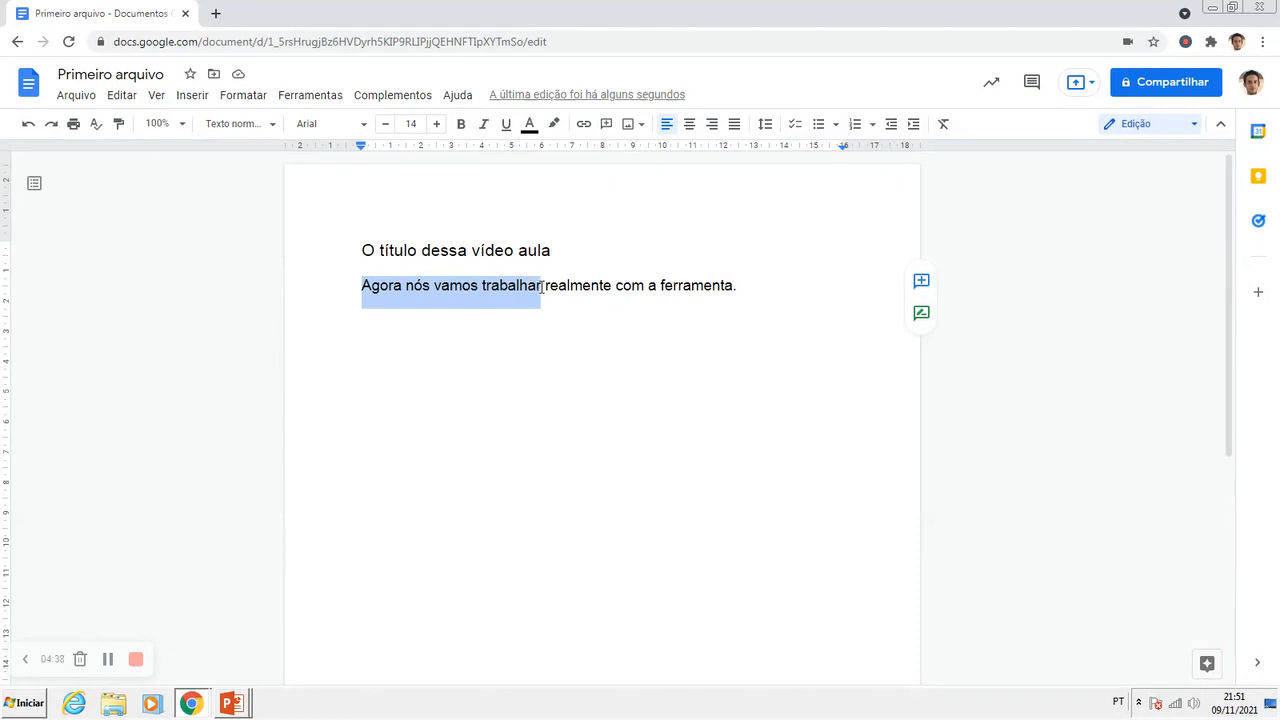
pyautogui.moveTo(366, 289); pyautogui.dragTo(404, 286)
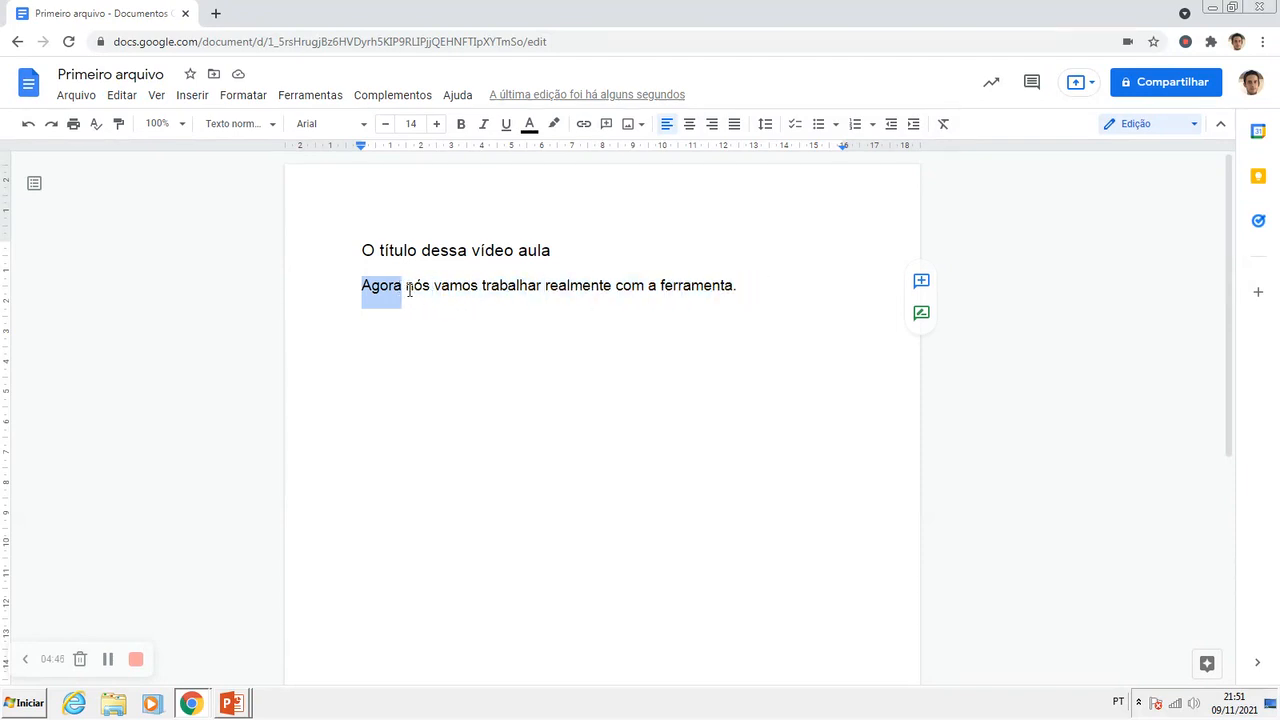
pyautogui.click(409, 290)
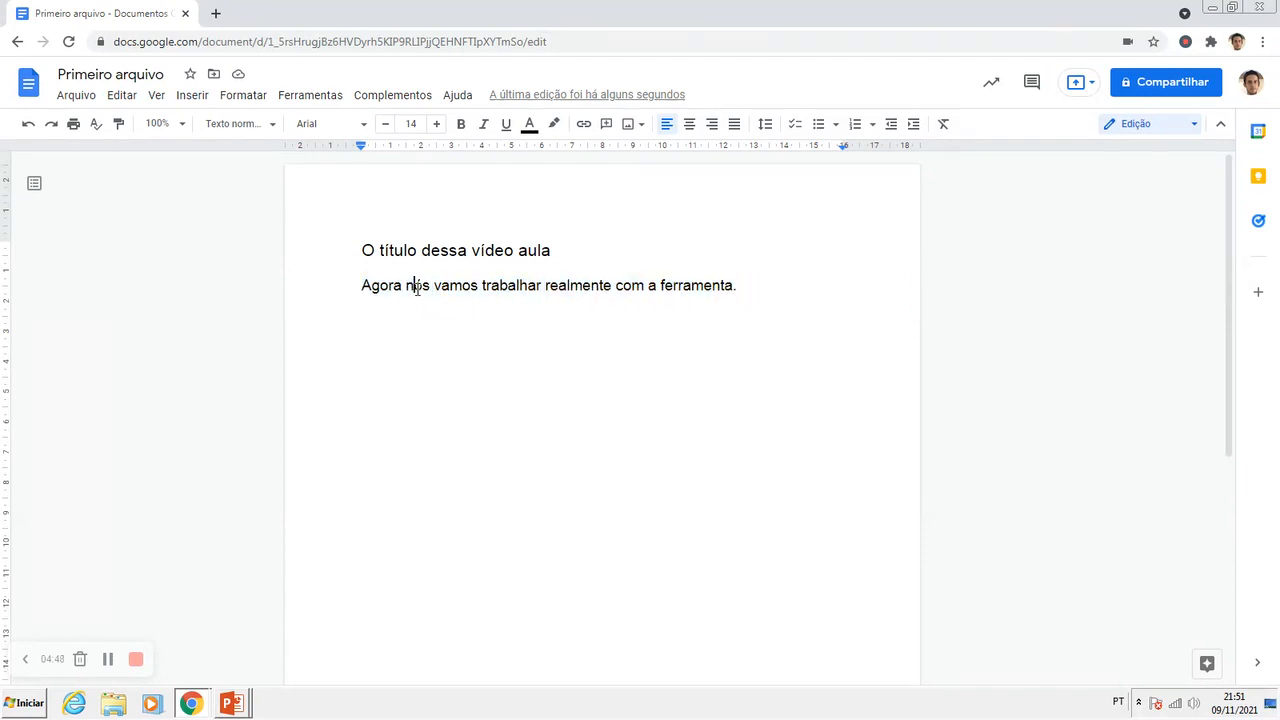
pyautogui.moveTo(363, 287); pyautogui.dragTo(543, 287)
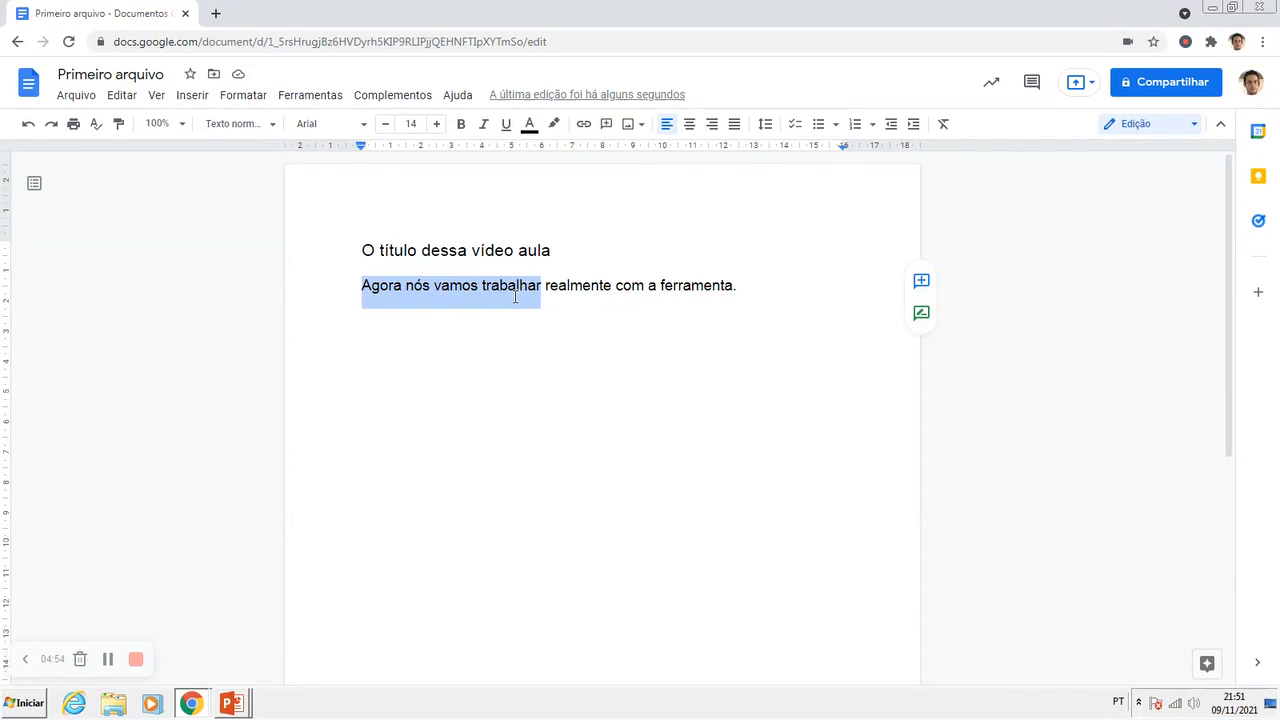
pyautogui.click(461, 125)
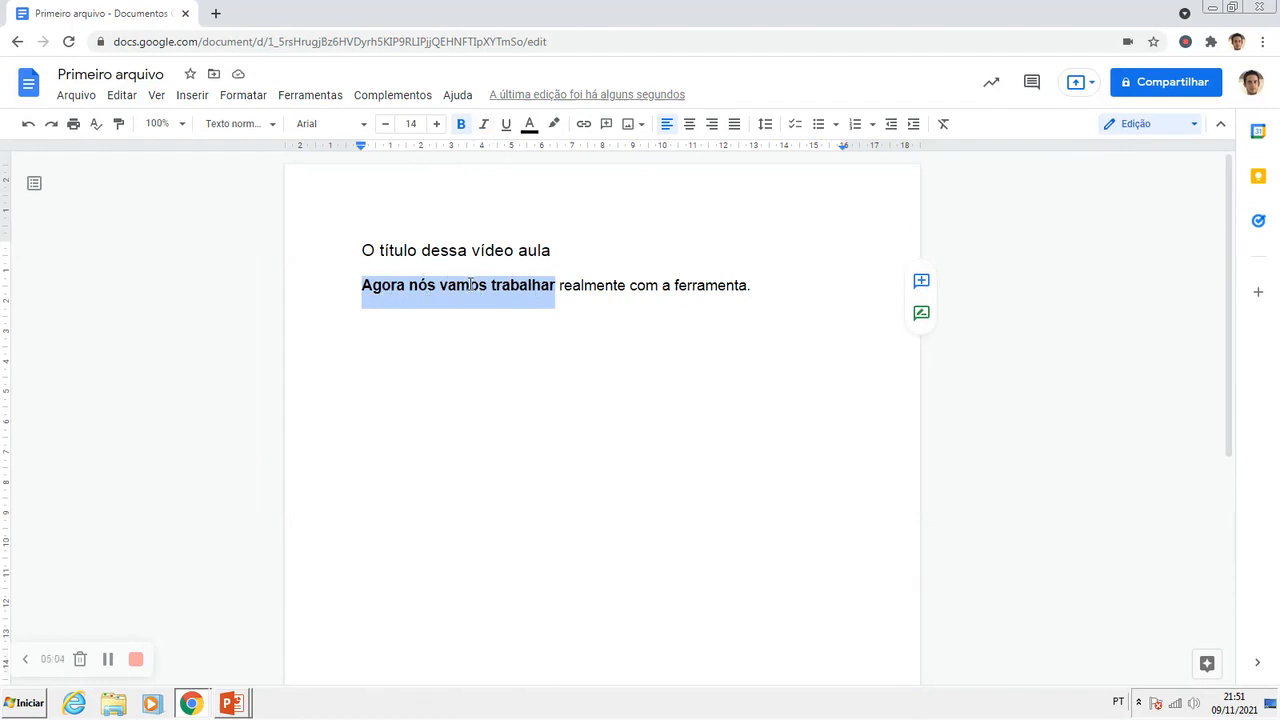
# Step: Underline the rest of the sentence, "realmente com a ferramenta."
pyautogui.click(562, 289)
pyautogui.moveTo(561, 288); pyautogui.dragTo(753, 289)
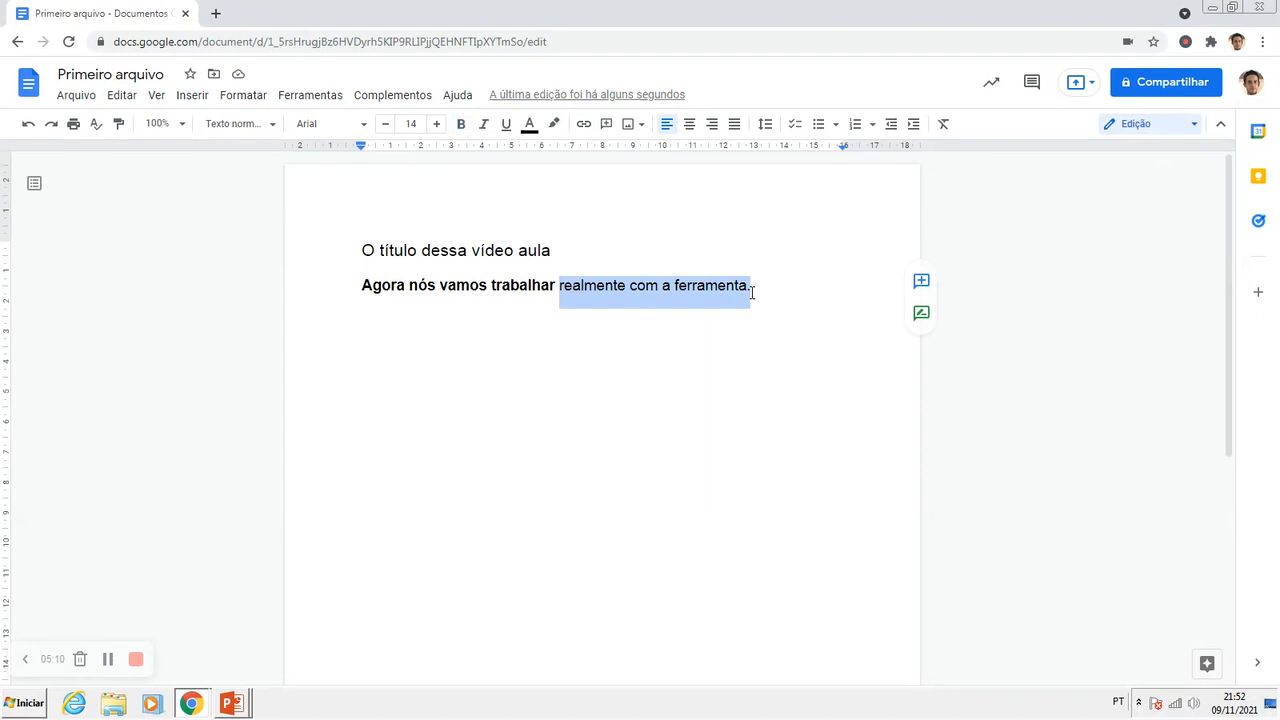
pyautogui.click(506, 124)
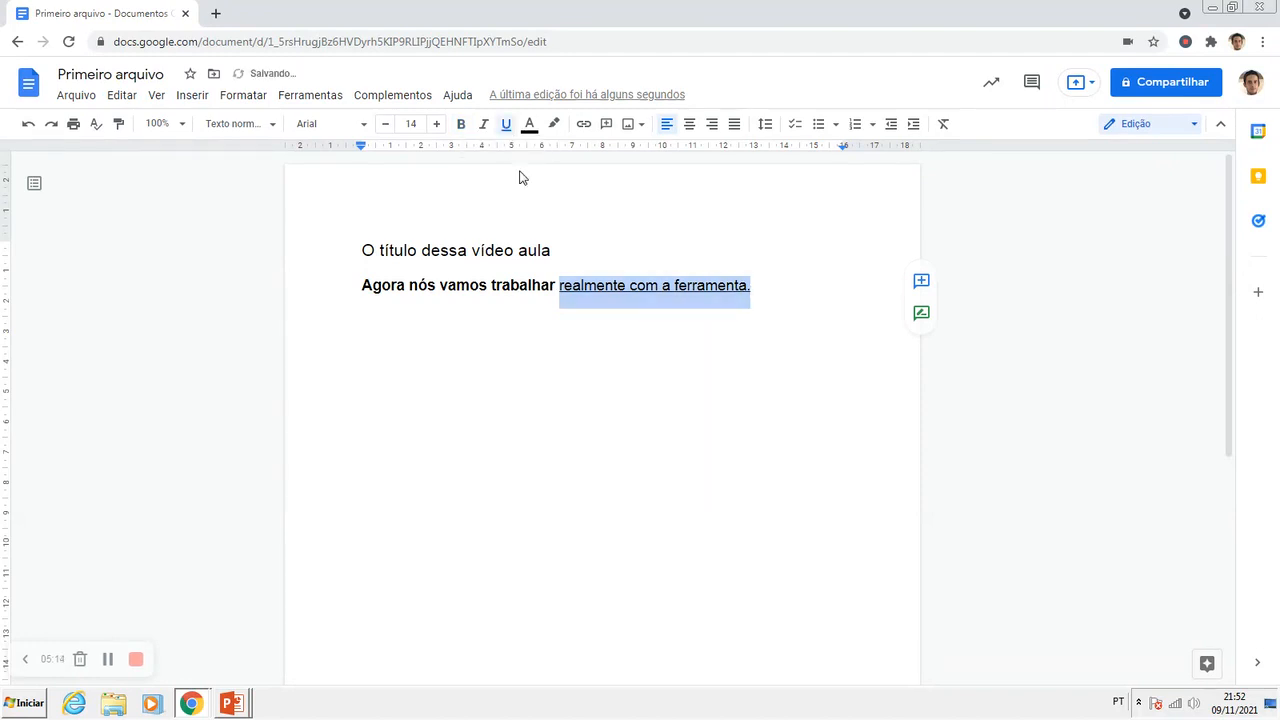
pyautogui.click(585, 292)
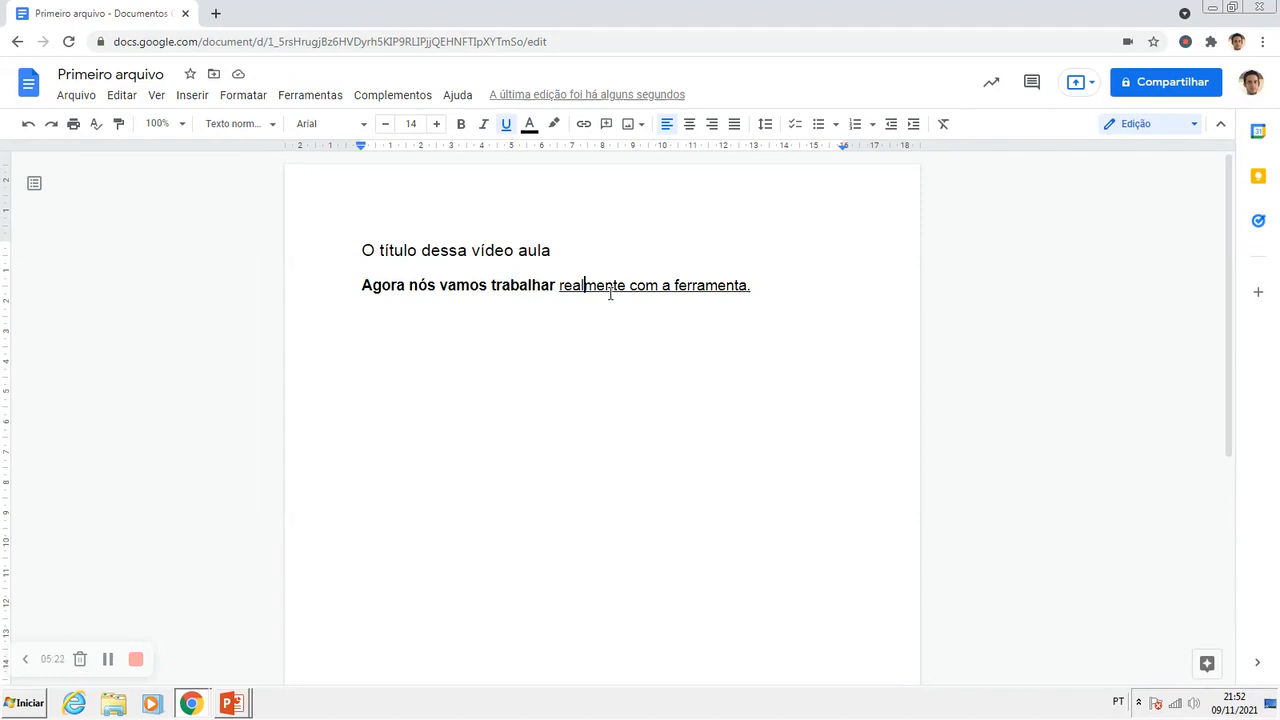
# Step: Try italic on the word "ferramenta" and remove it again
pyautogui.moveTo(675, 287); pyautogui.dragTo(746, 290)
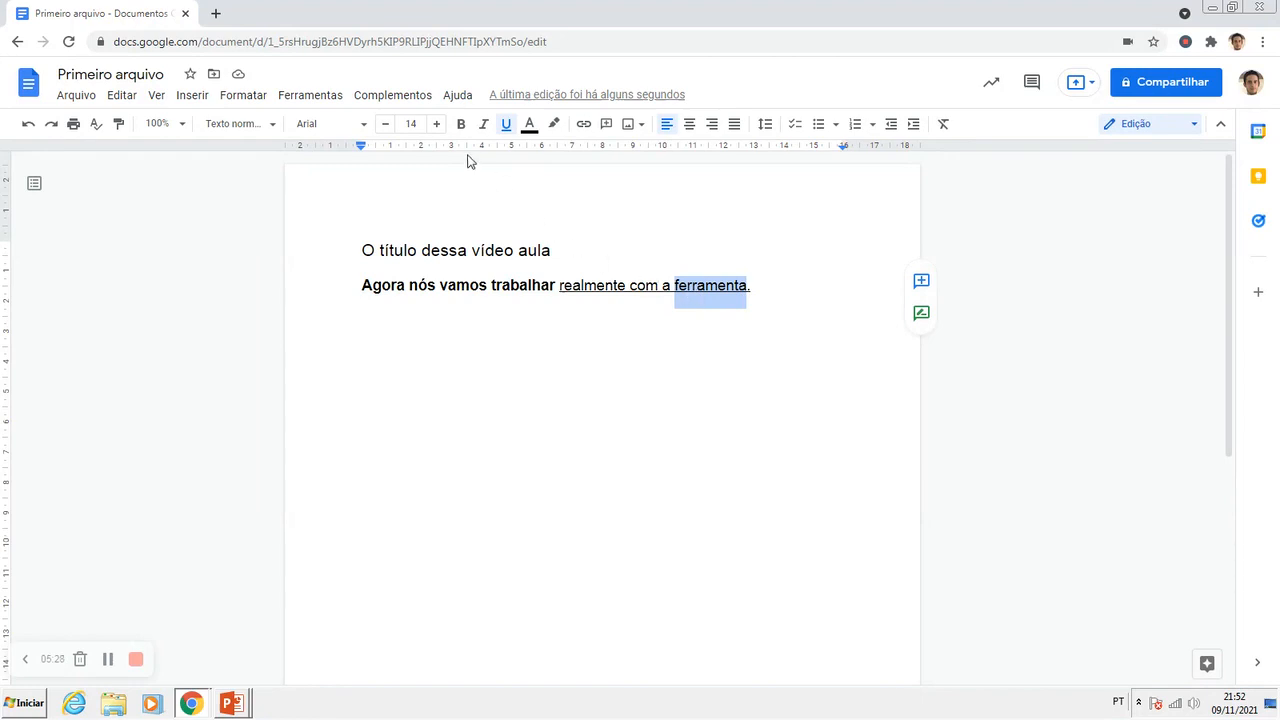
pyautogui.click(483, 128)
pyautogui.click(483, 128)
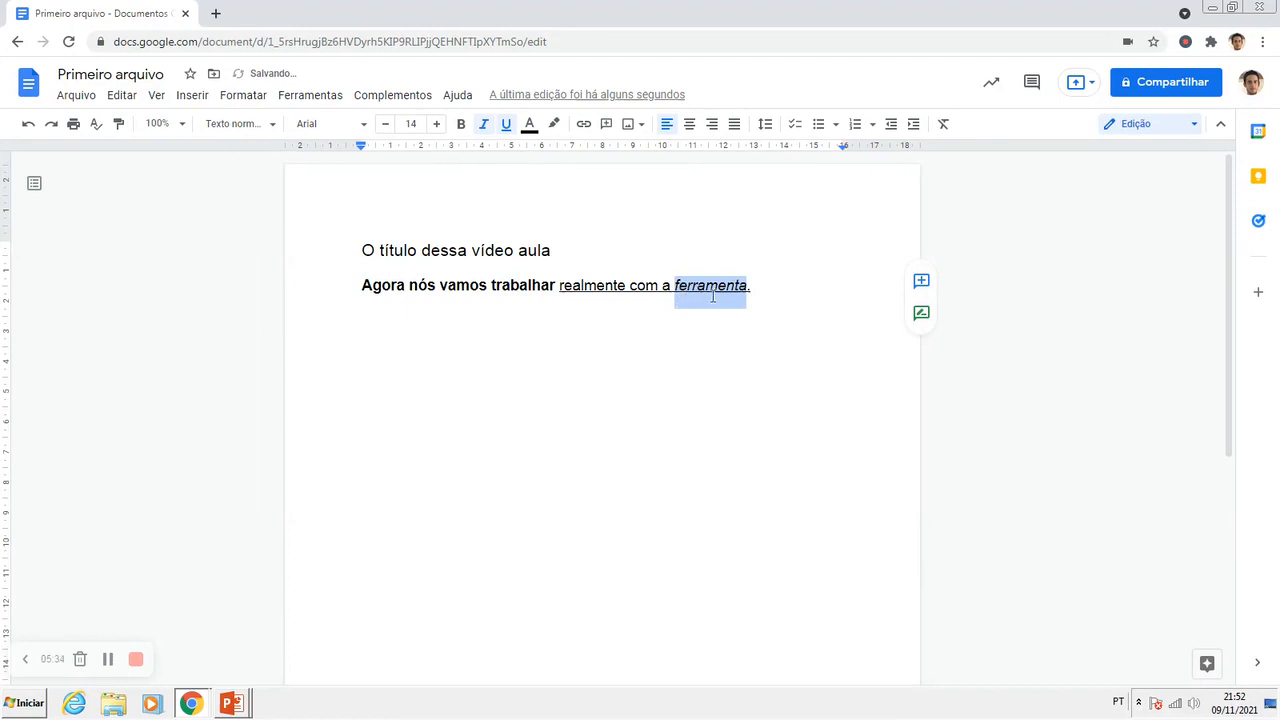
pyautogui.click(484, 128)
pyautogui.click(697, 298)
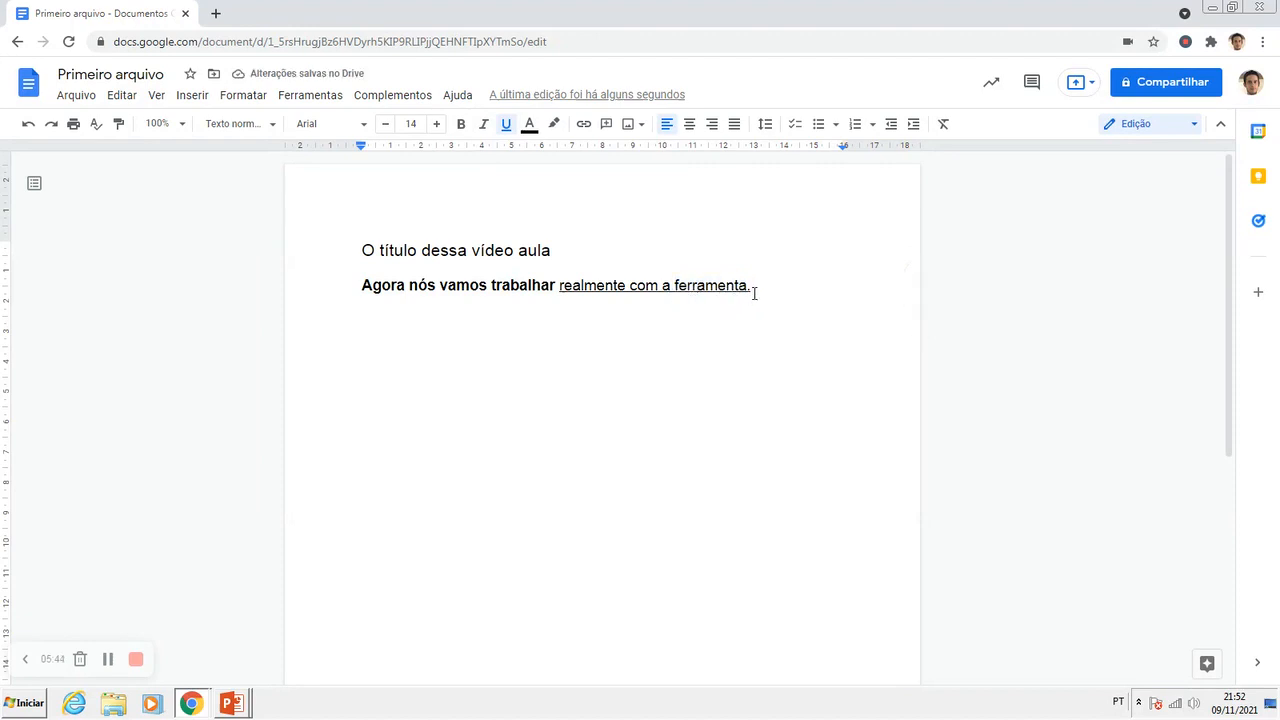
# Step: Remove the underline from "realmente com a ferramenta." and the bold from "Agora nós vamos trabalhar"
pyautogui.moveTo(753, 289); pyautogui.dragTo(561, 288)
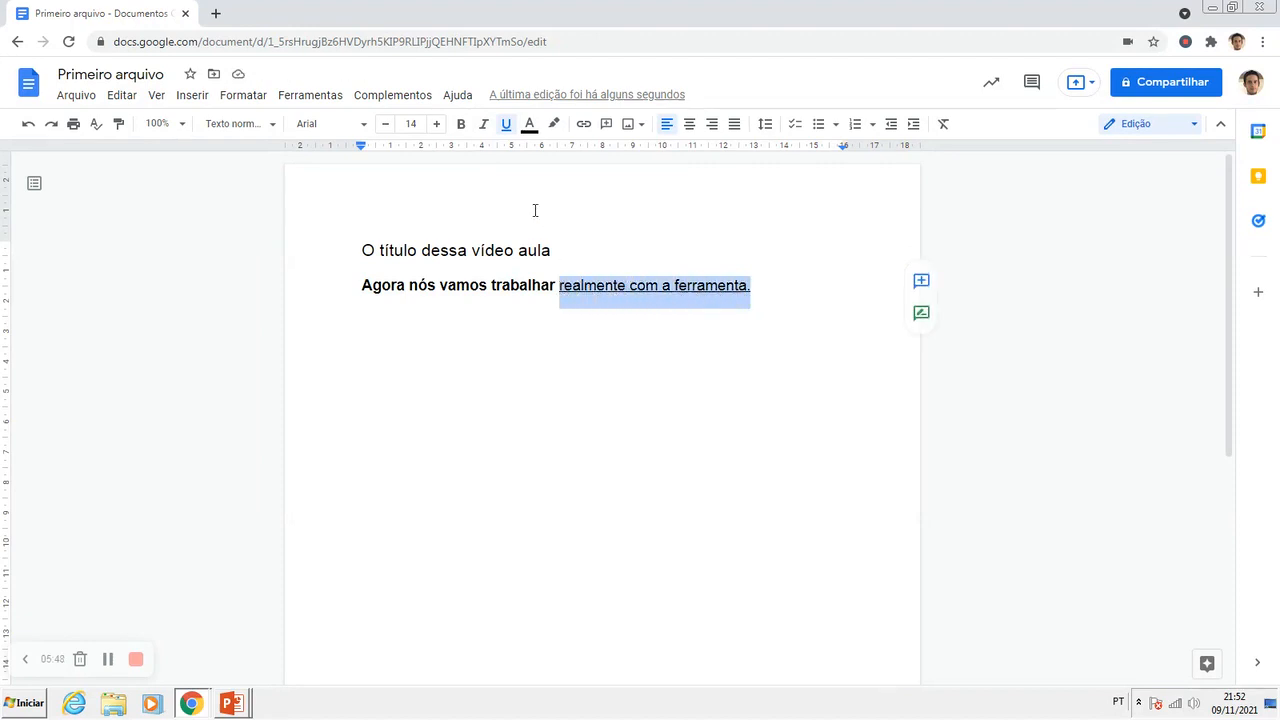
pyautogui.click(506, 123)
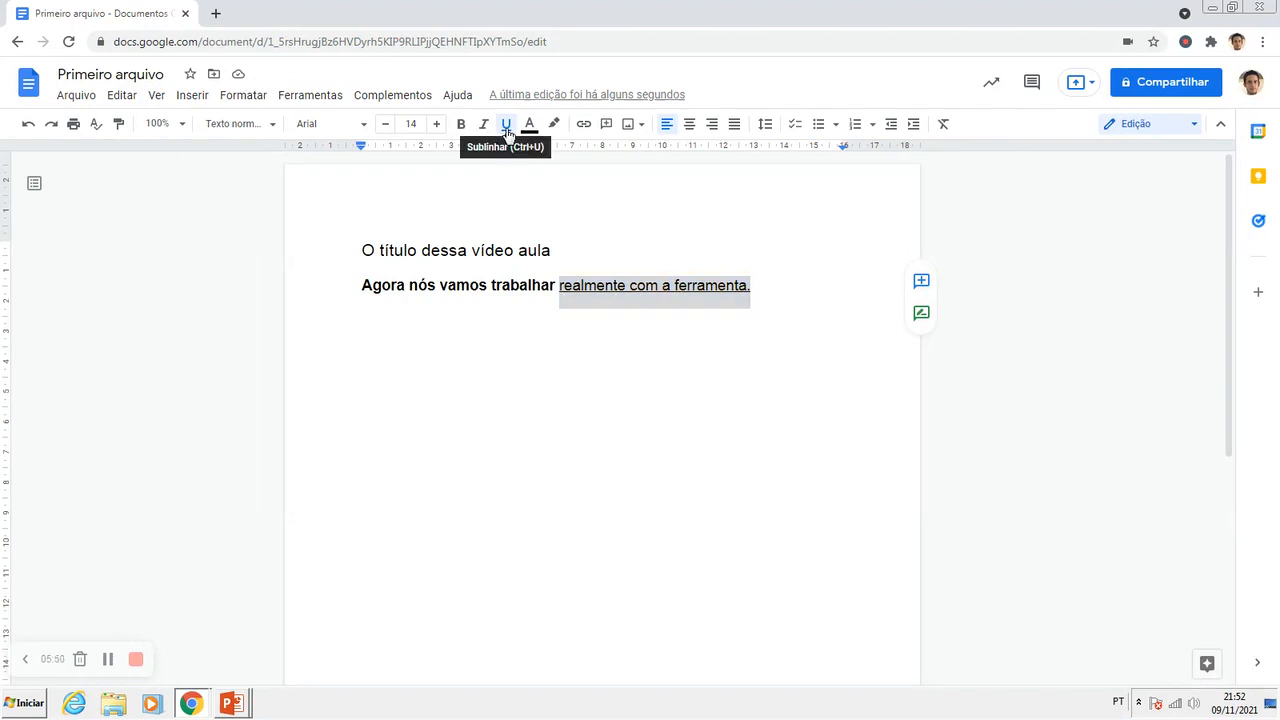
pyautogui.moveTo(366, 288); pyautogui.dragTo(556, 288)
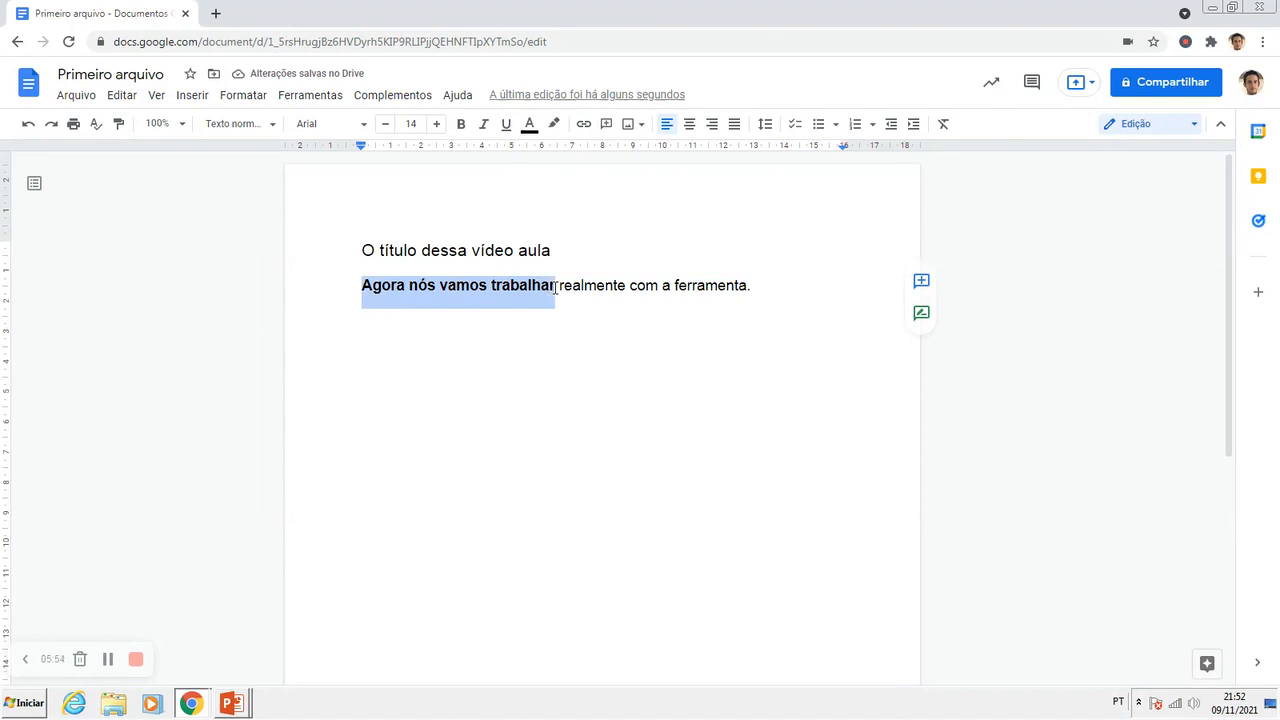
pyautogui.click(462, 124)
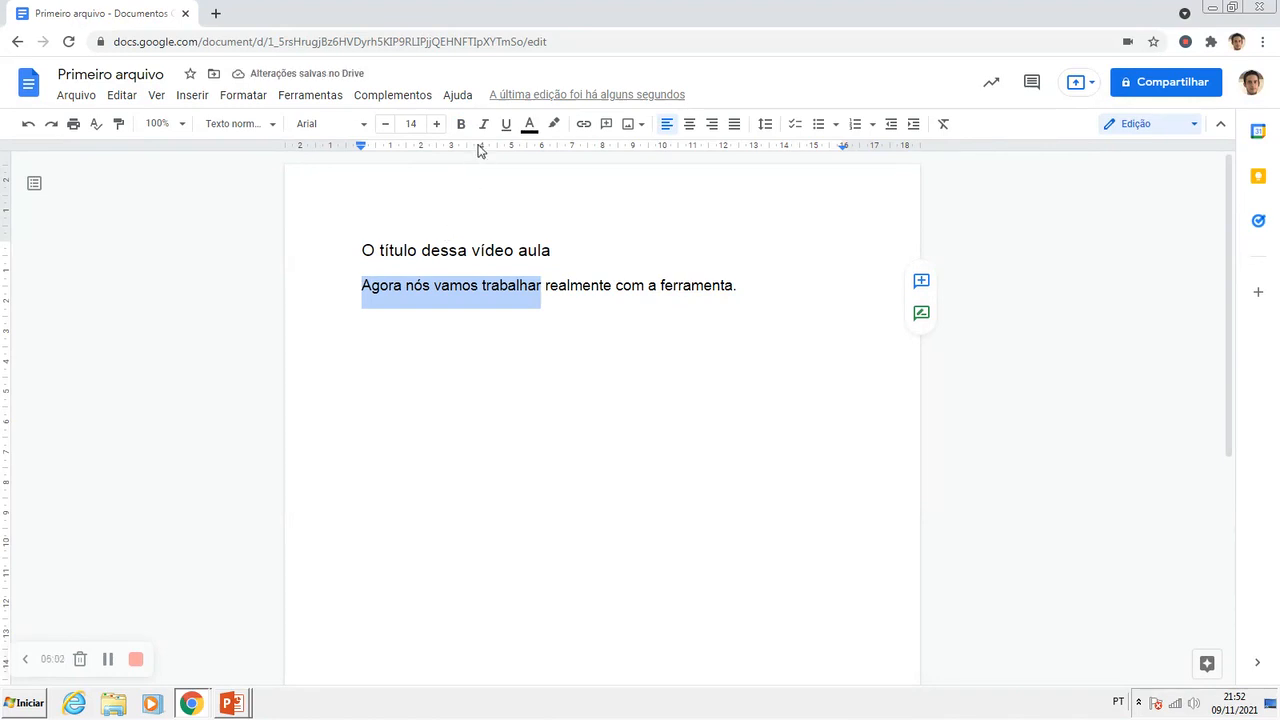
pyautogui.click(441, 299)
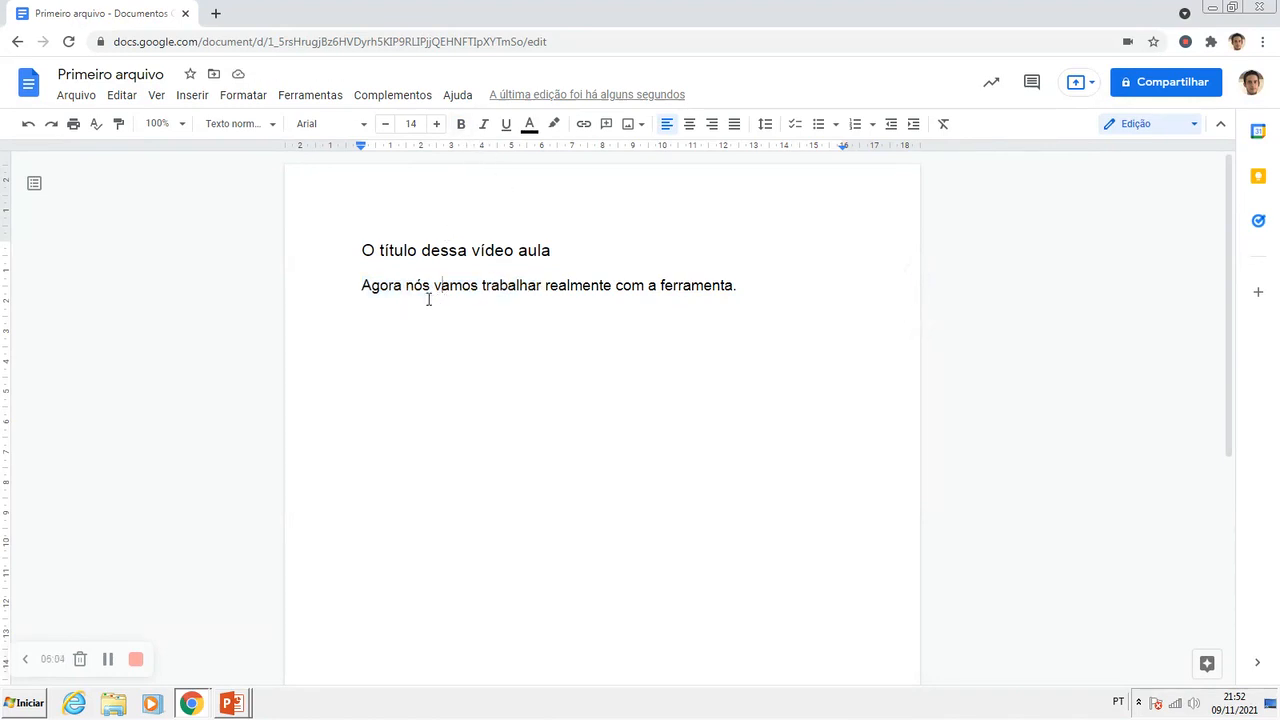
pyautogui.moveTo(363, 285); pyautogui.dragTo(421, 285)
pyautogui.click(436, 293)
pyautogui.moveTo(362, 287); pyautogui.dragTo(542, 285)
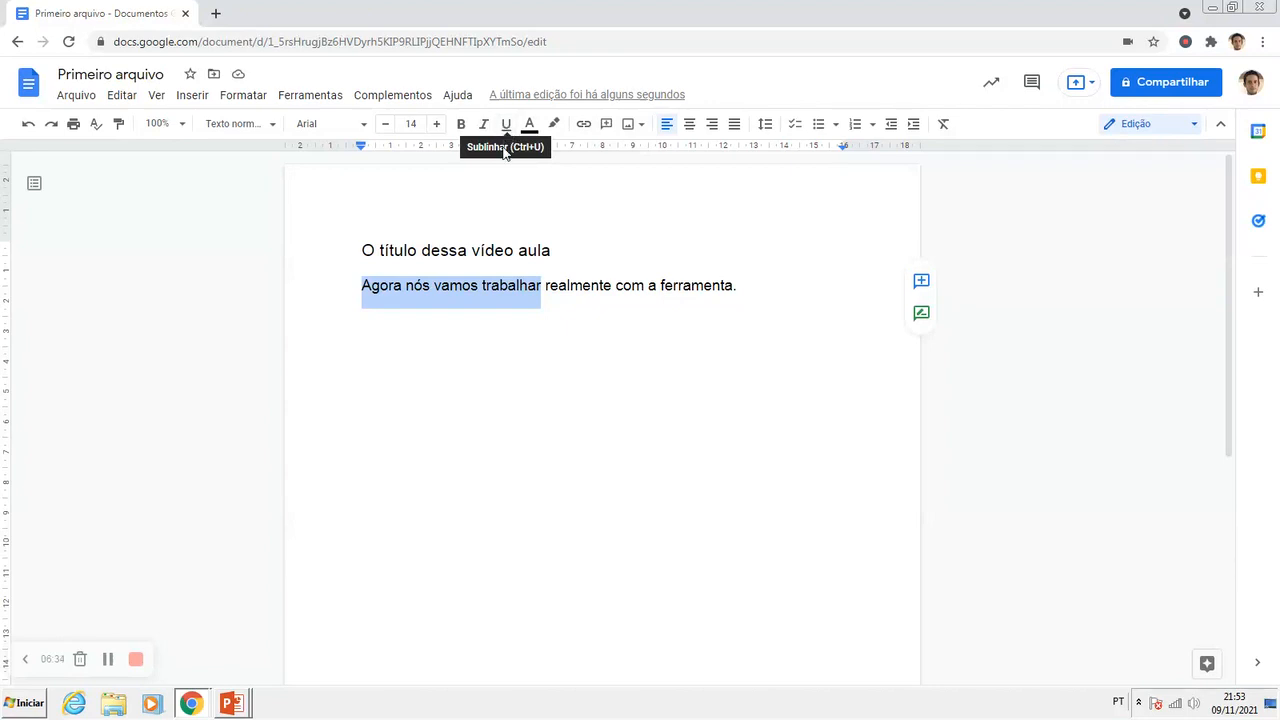
pyautogui.click(548, 288)
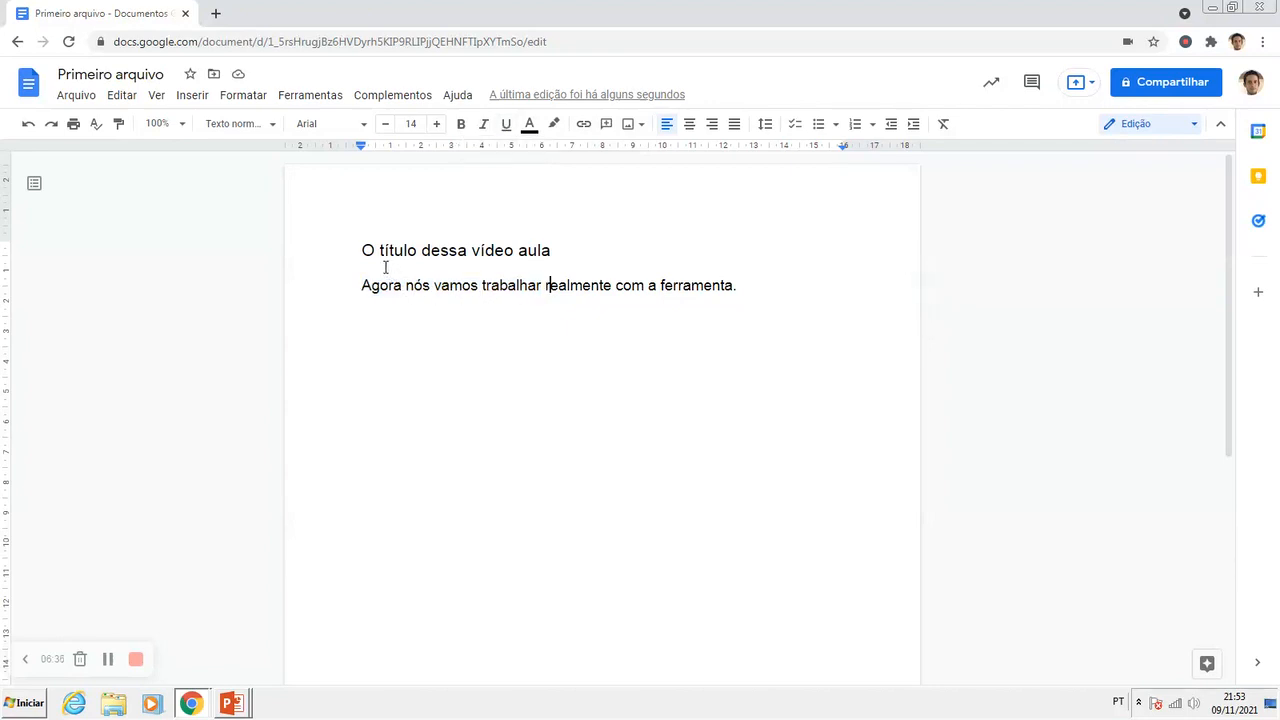
pyautogui.moveTo(365, 292); pyautogui.dragTo(394, 290)
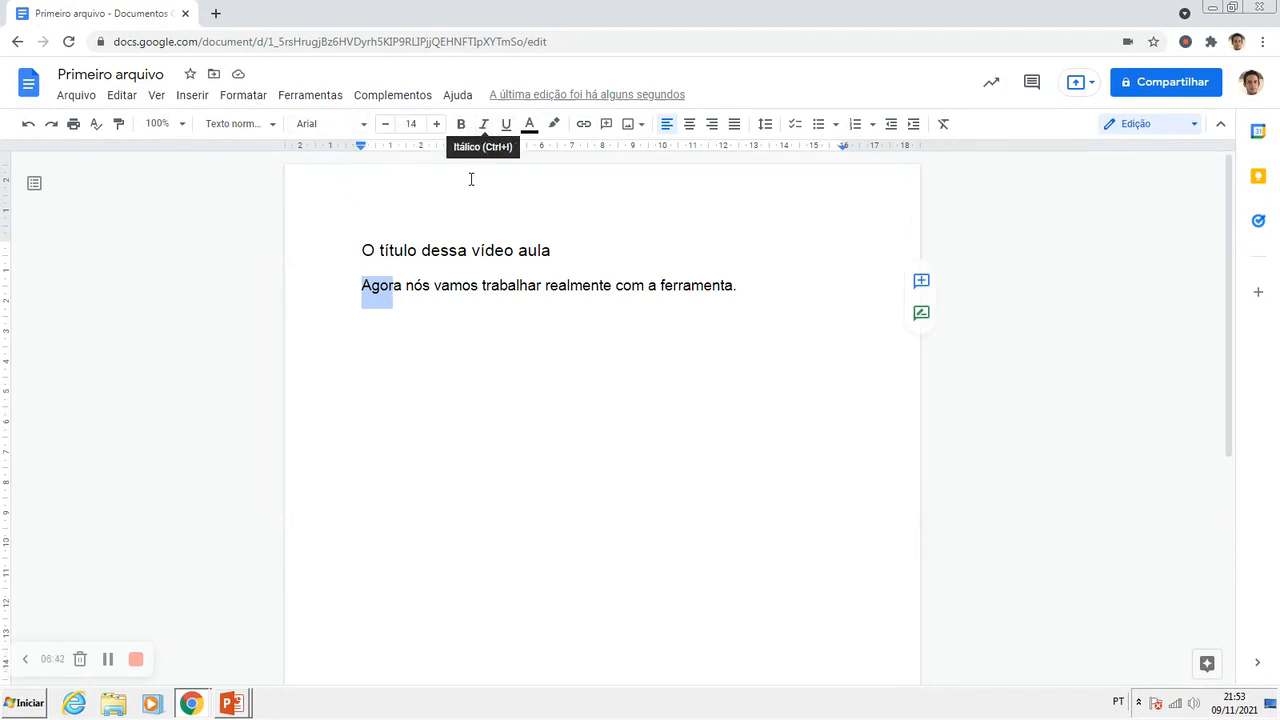
pyautogui.click(480, 296)
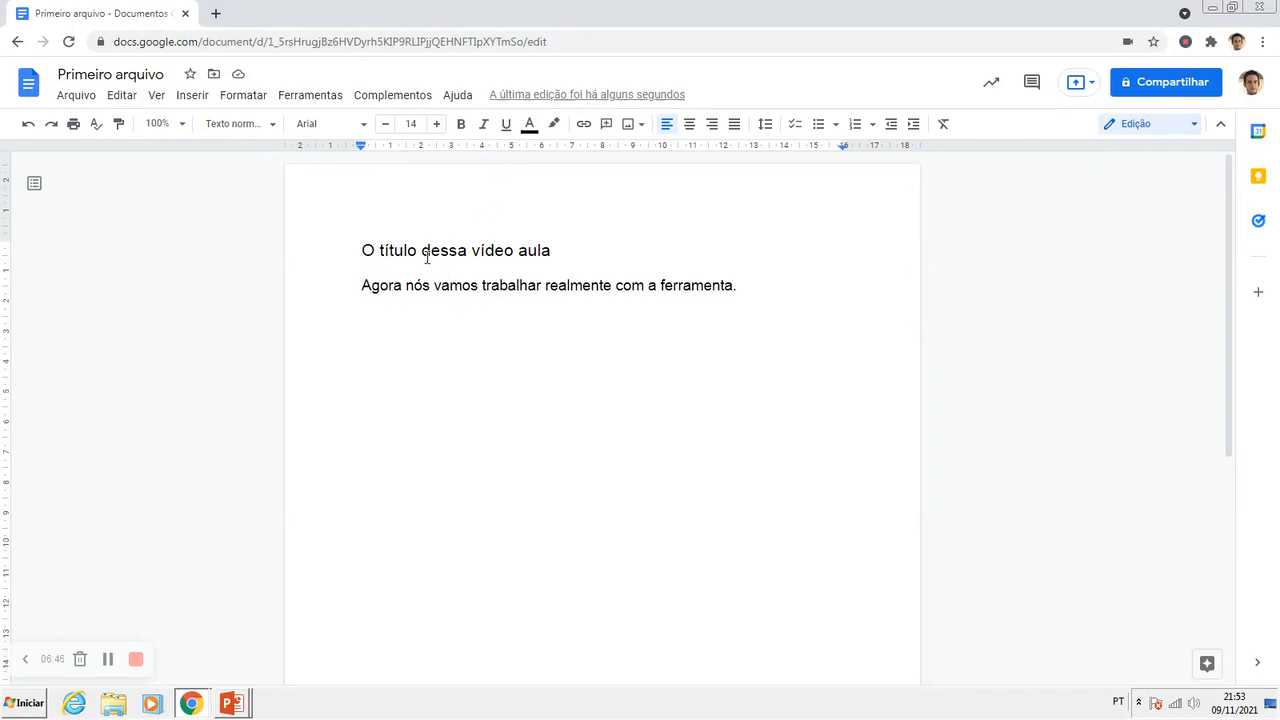
# Step: Change the text color of the title line "O título dessa vídeo aula" to dark red
pyautogui.moveTo(366, 250); pyautogui.dragTo(554, 251)
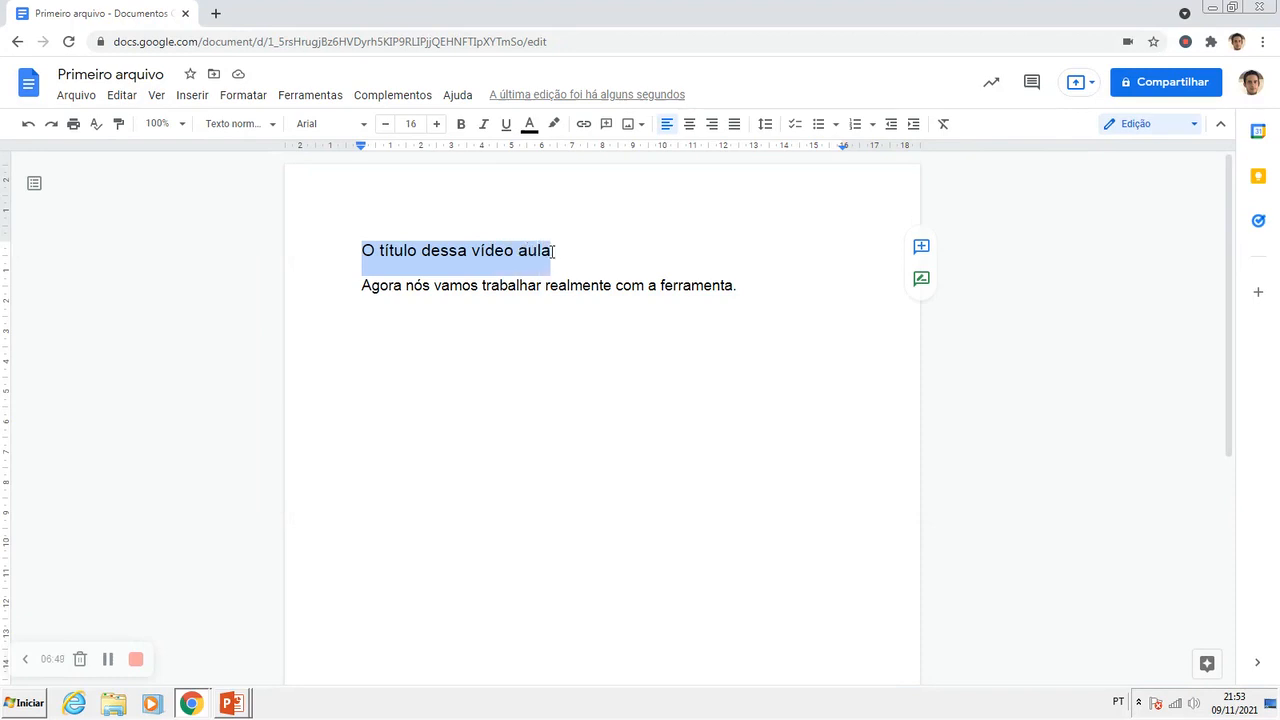
pyautogui.click(530, 127)
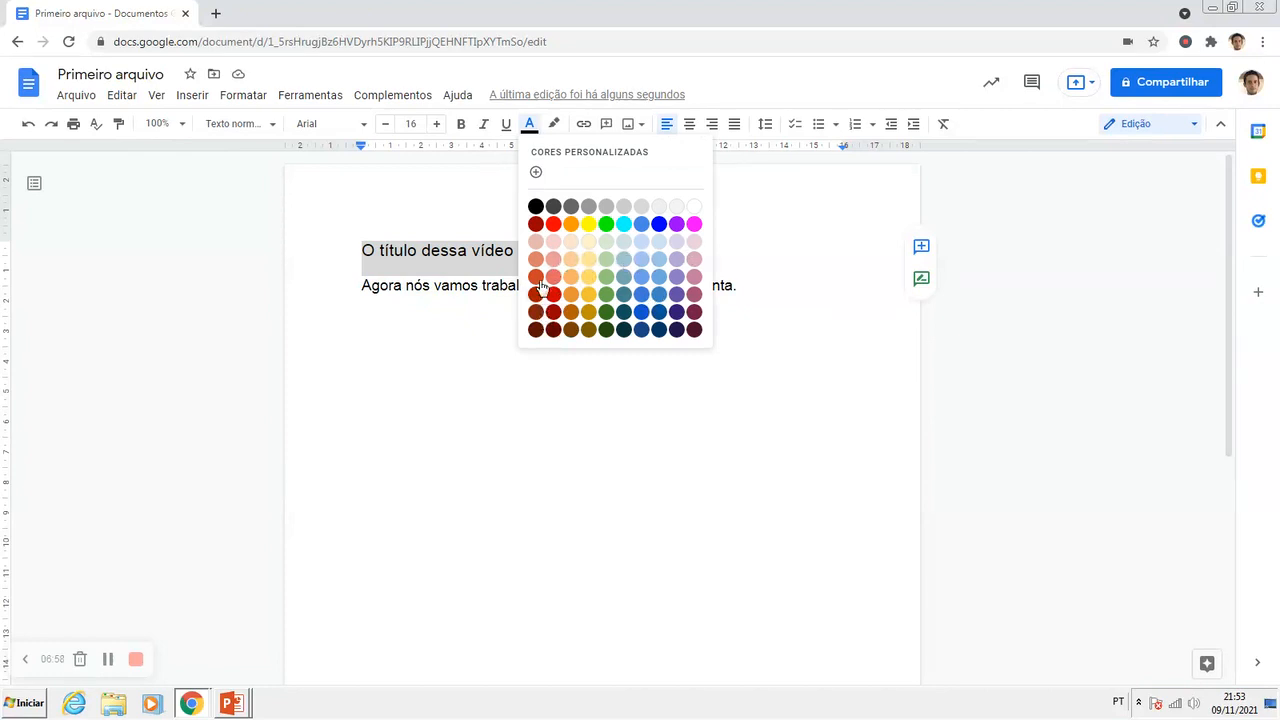
pyautogui.click(536, 226)
pyautogui.click(450, 290)
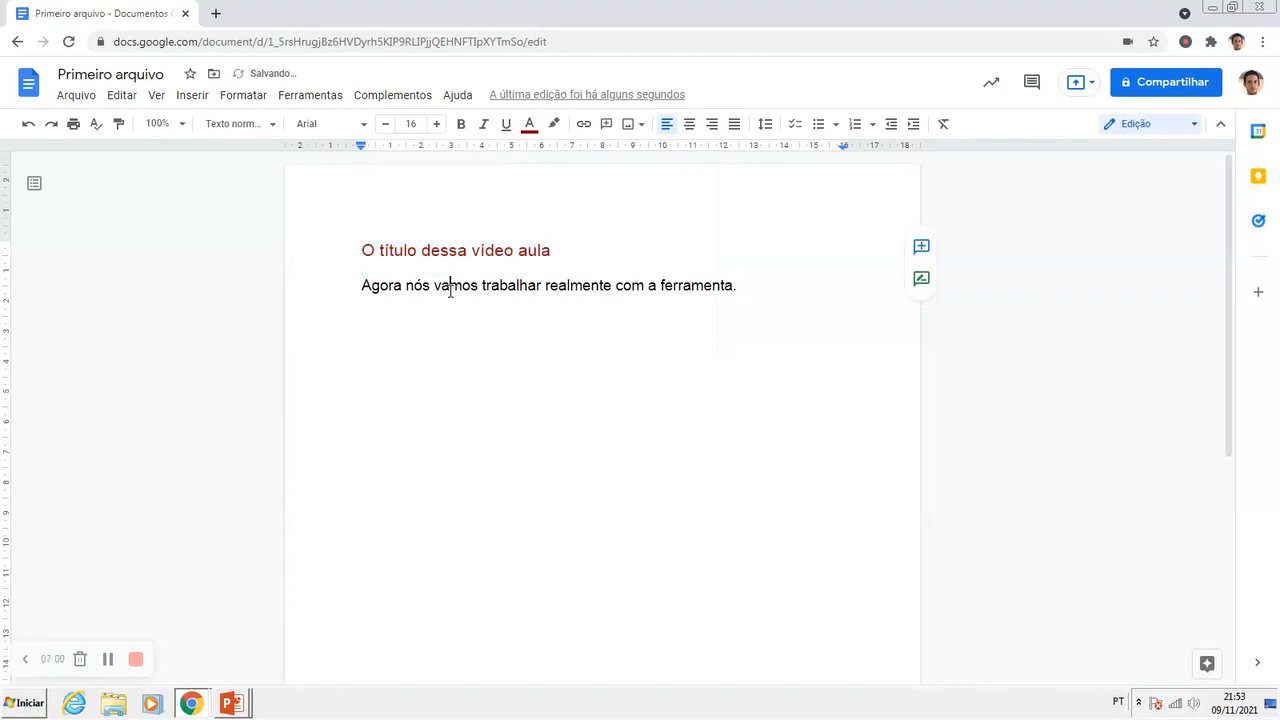
pyautogui.moveTo(362, 251); pyautogui.dragTo(552, 253)
pyautogui.click(483, 260)
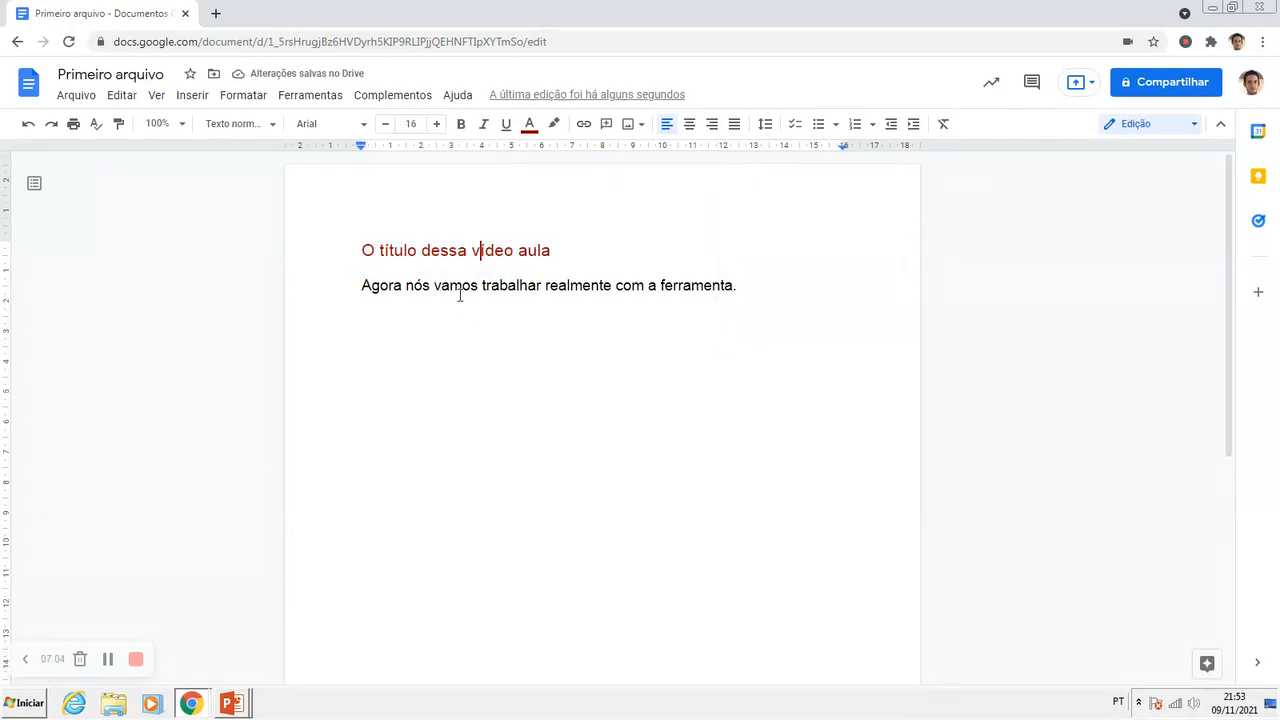
pyautogui.click(424, 290)
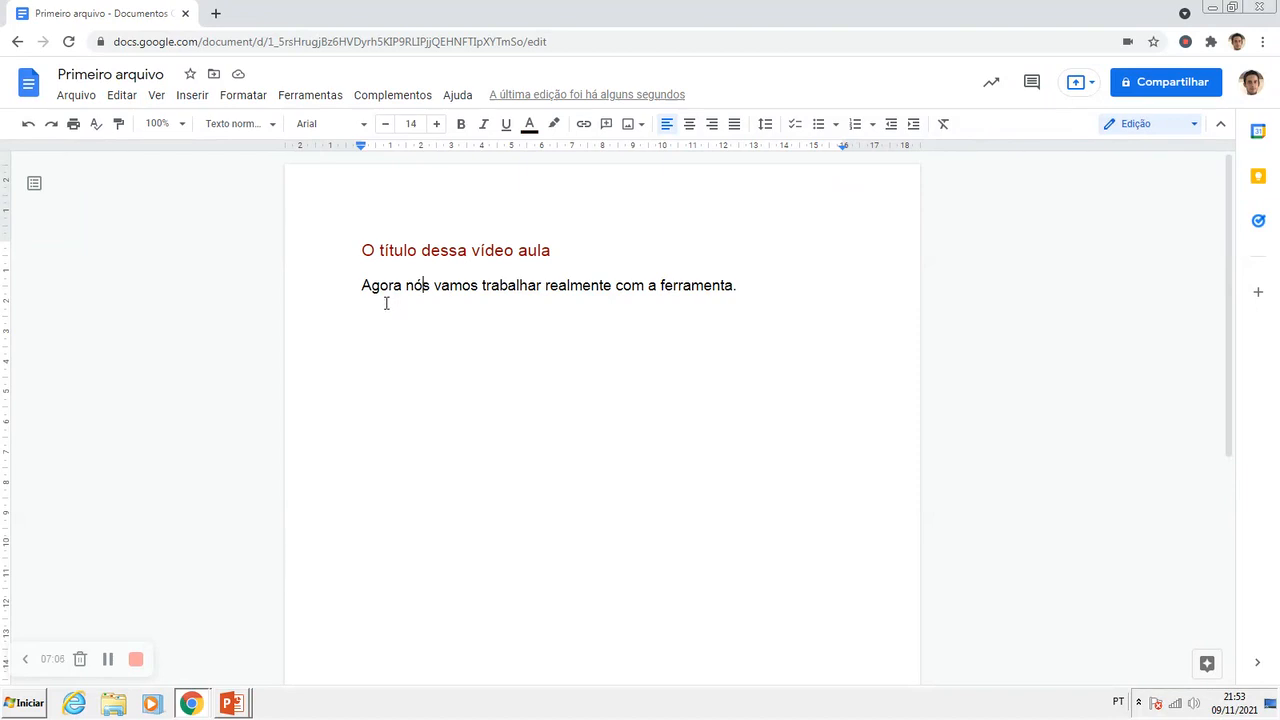